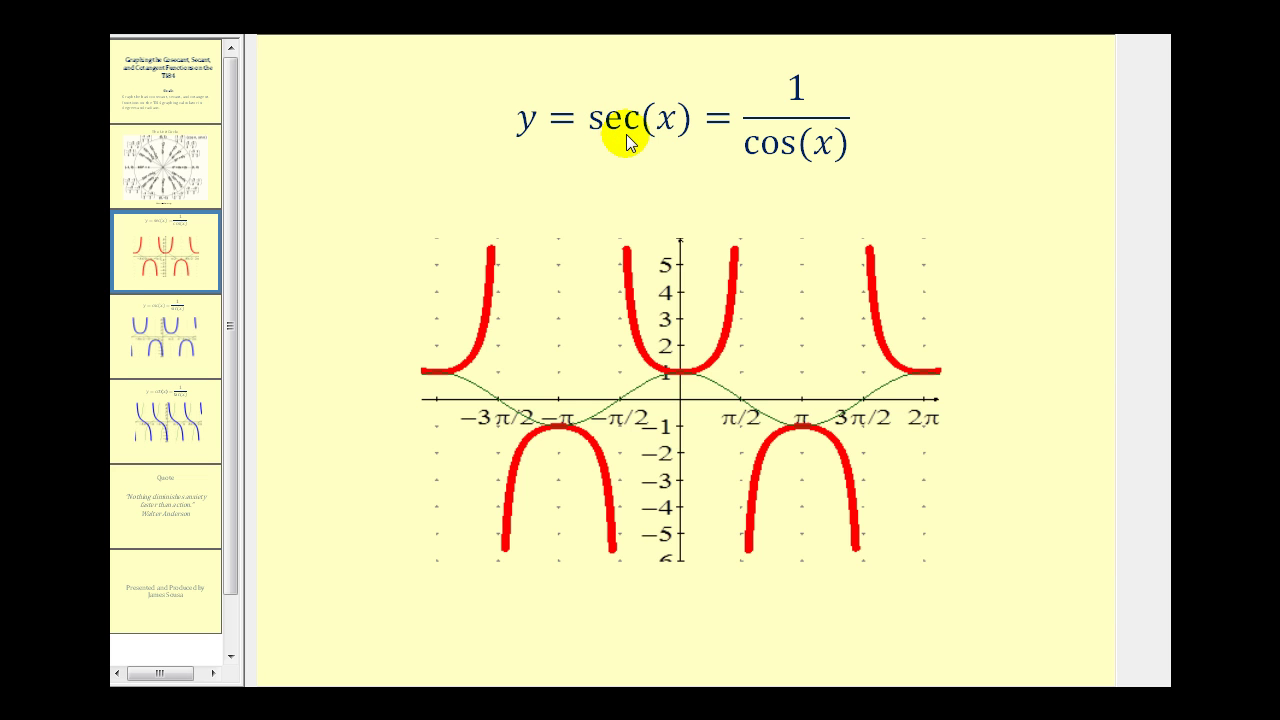
Show slide 4 with the csc(x) graph, then slide 5 with the cot(x) graph
left_click(188, 325)
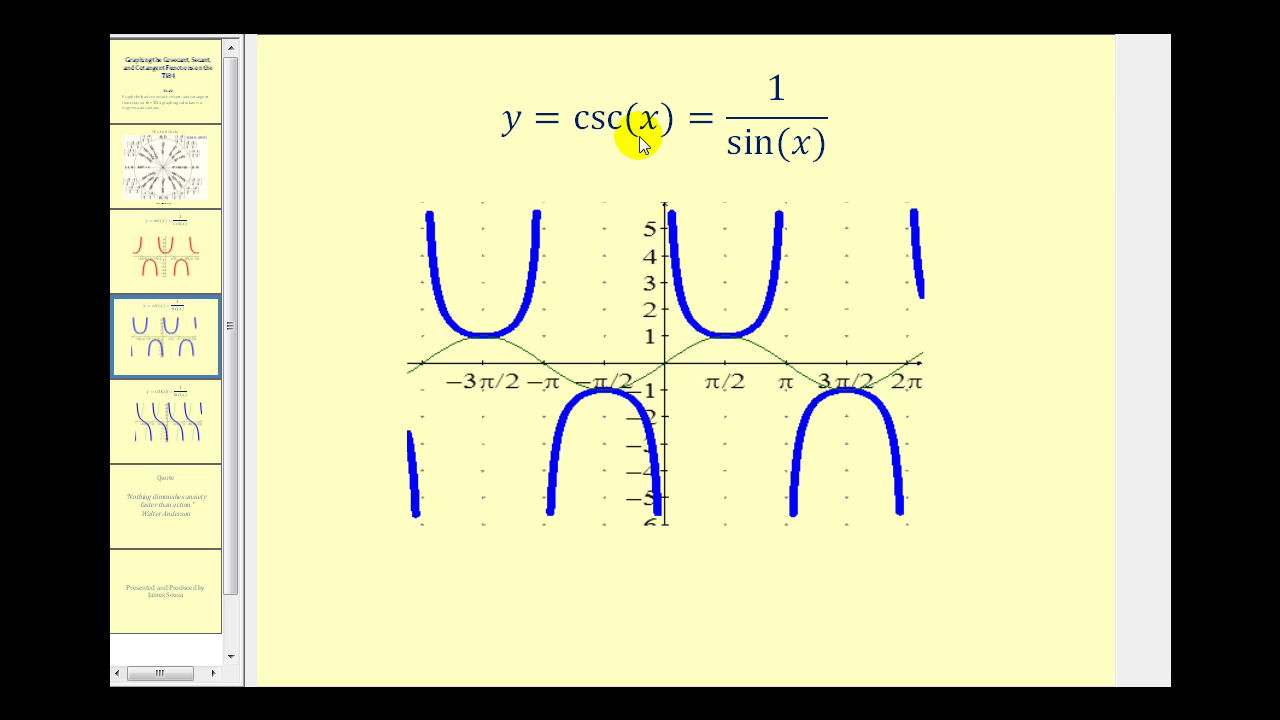
left_click(171, 414)
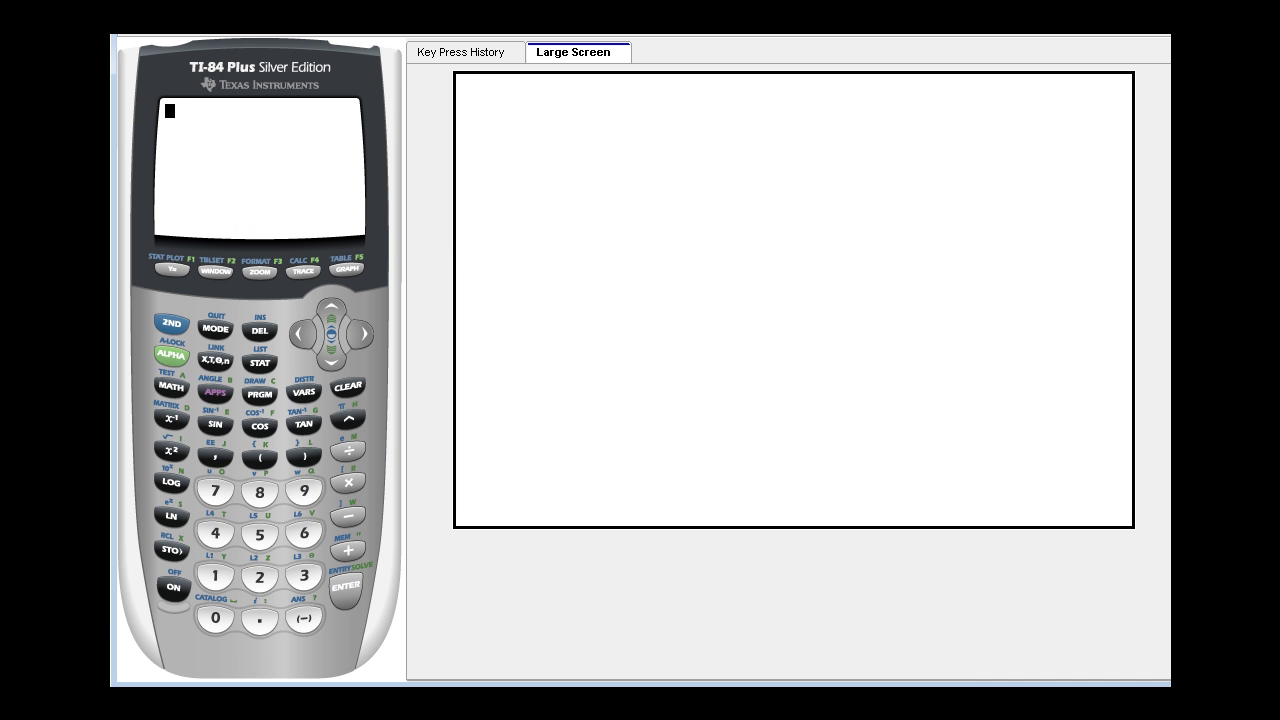
Set the angle measure to DEGREE in MODE and bring up the WINDOW screen
left_click(216, 330)
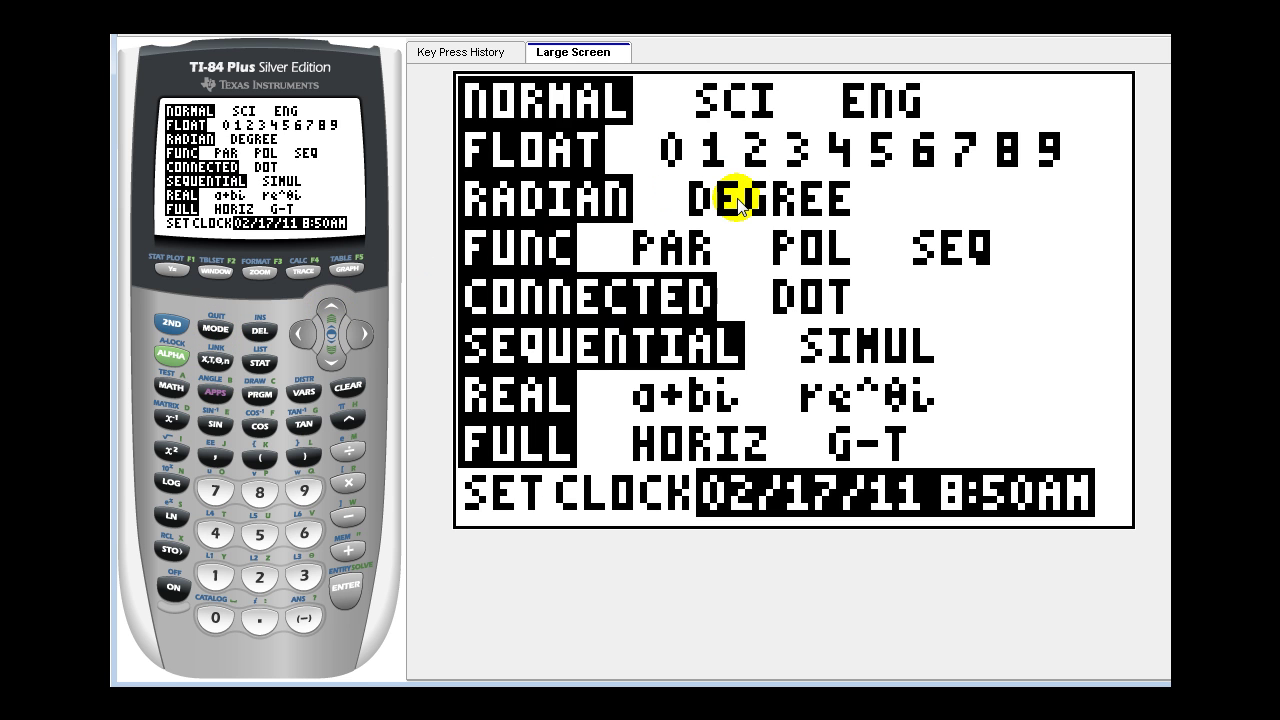
left_click(333, 354)
left_click(333, 354)
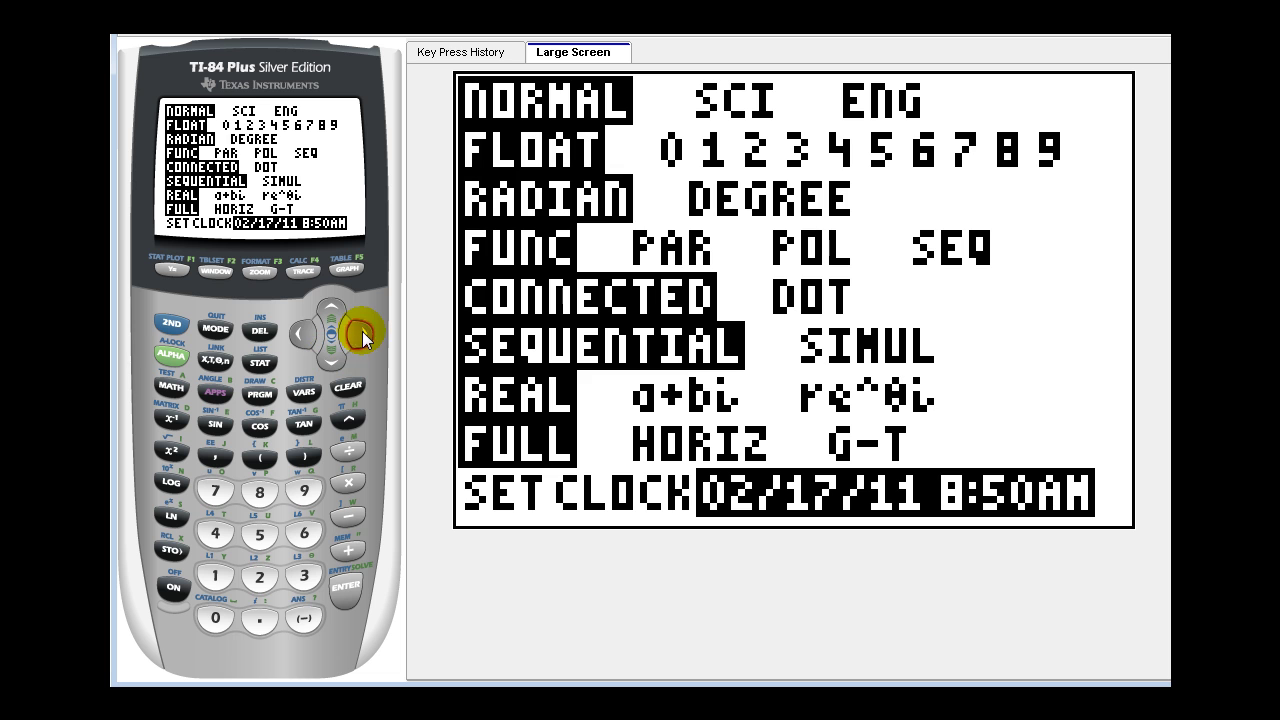
left_click(365, 334)
left_click(345, 587)
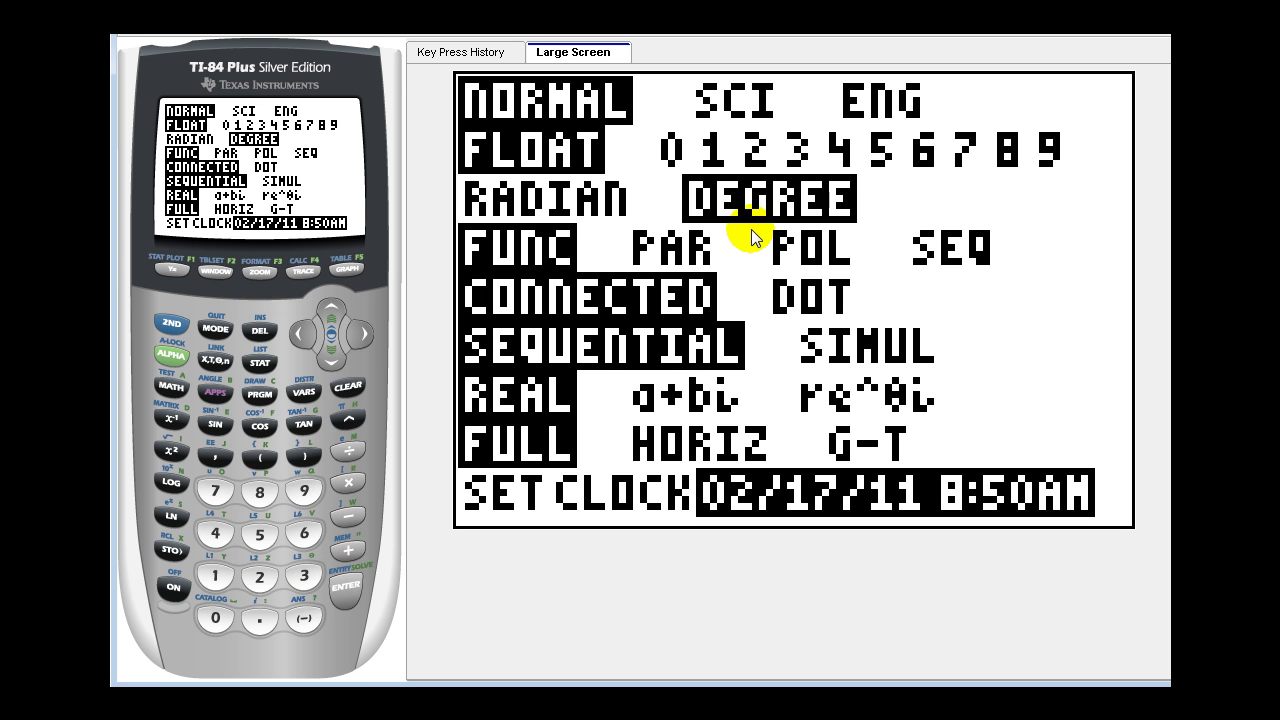
left_click(215, 271)
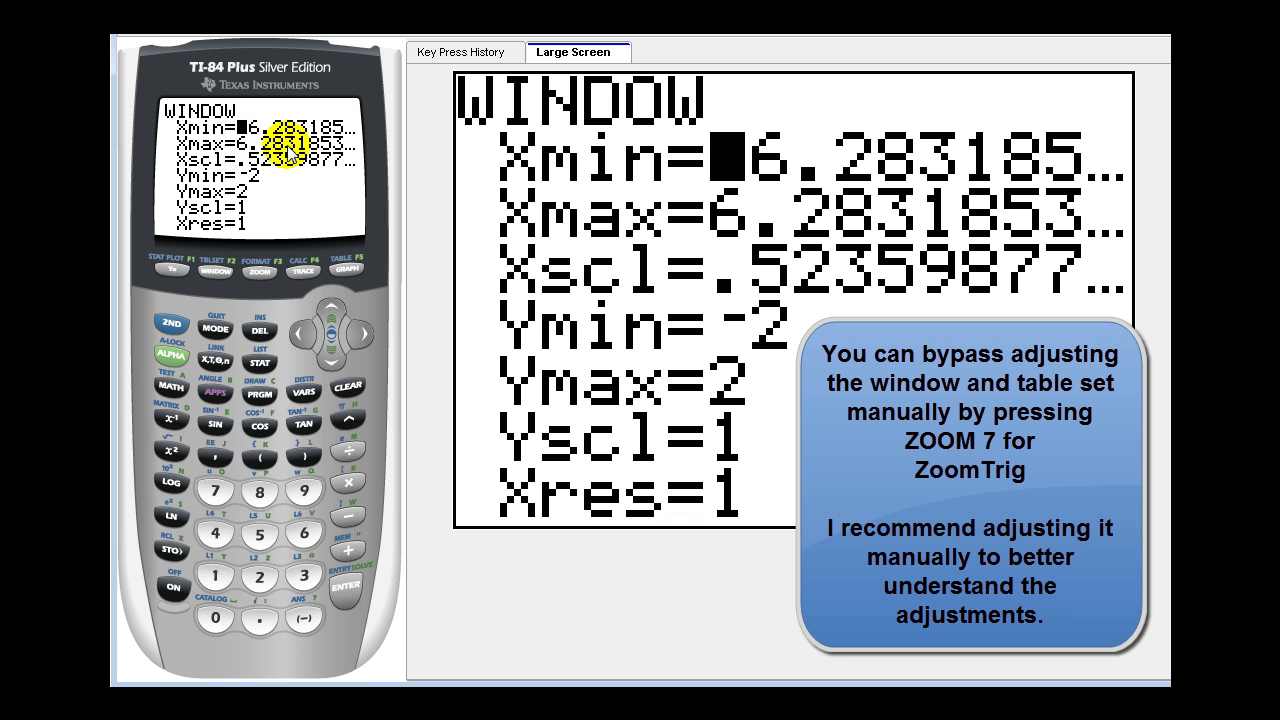
Set Xmin to -360, Xmax to 360 and Xscl to 15
left_click(305, 620)
left_click(304, 577)
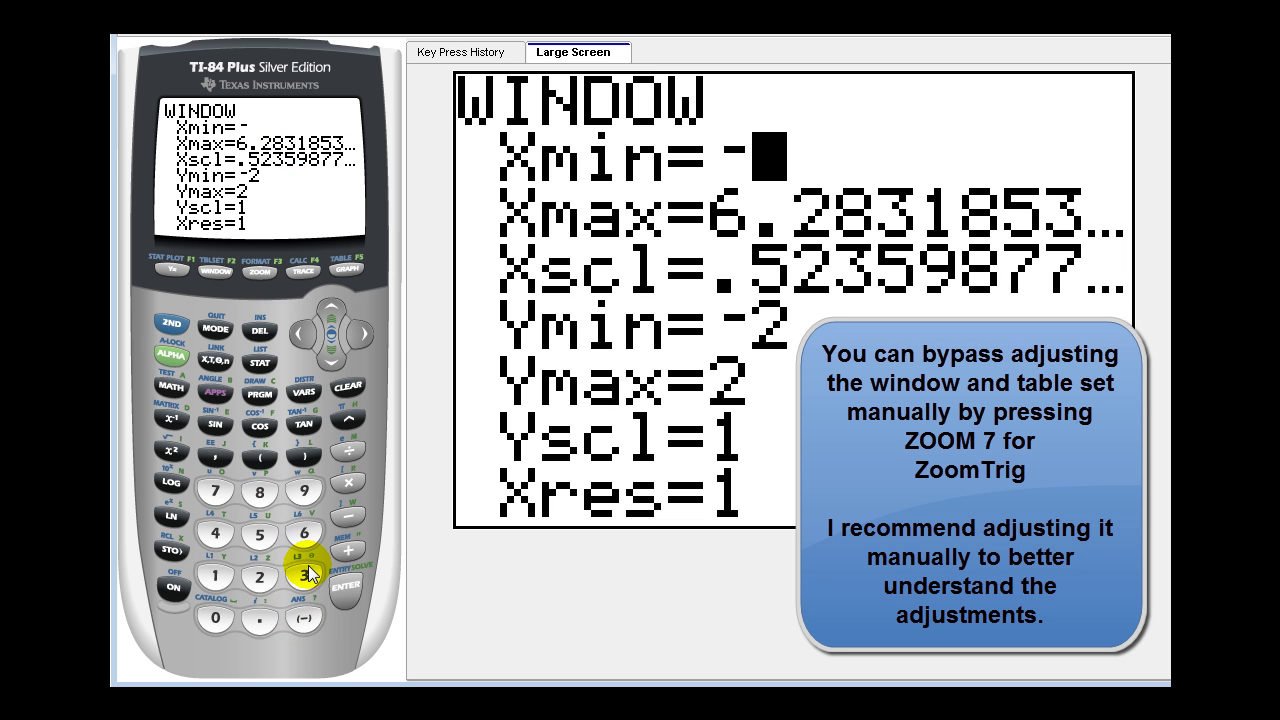
left_click(306, 537)
left_click(215, 617)
left_click(346, 590)
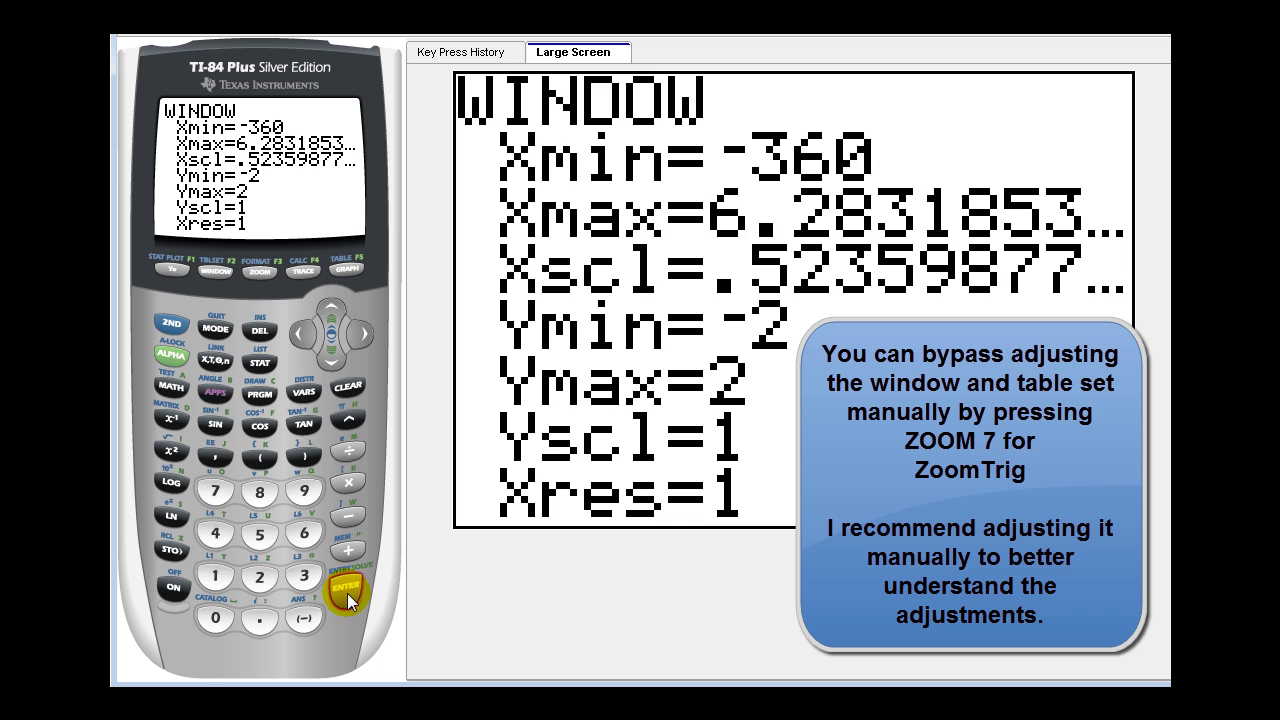
left_click(304, 577)
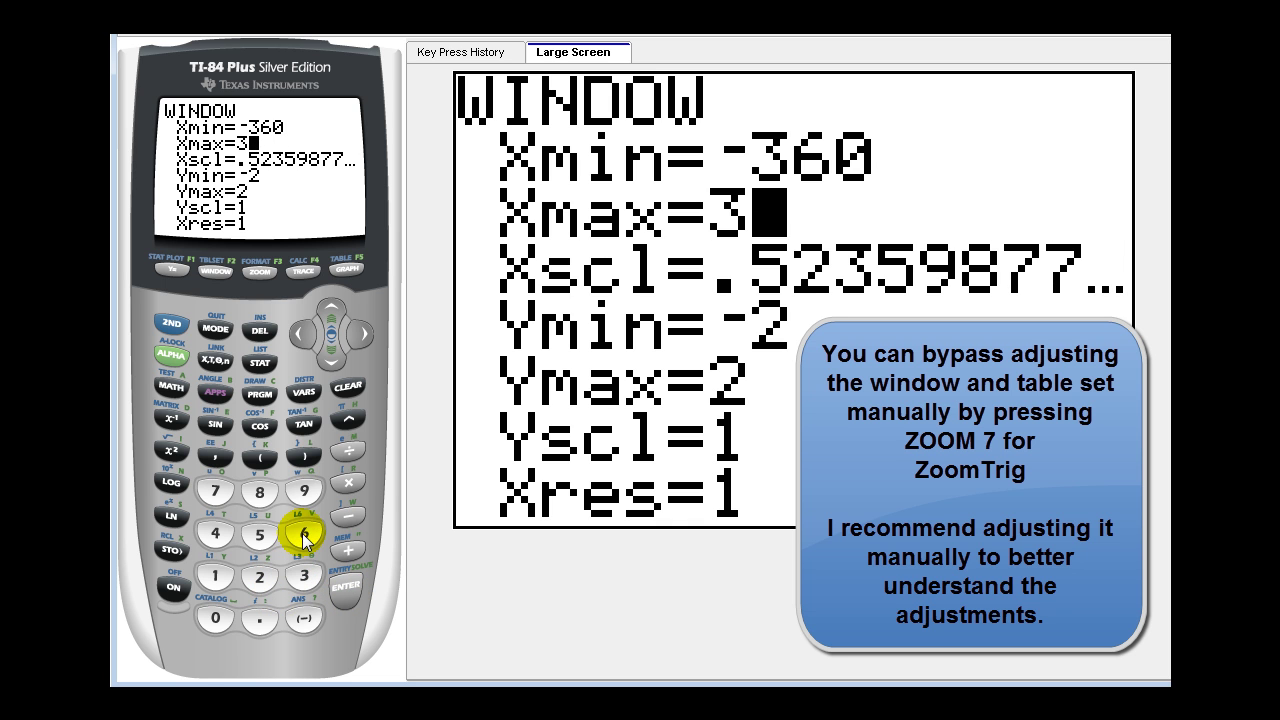
left_click(305, 534)
left_click(225, 615)
left_click(343, 575)
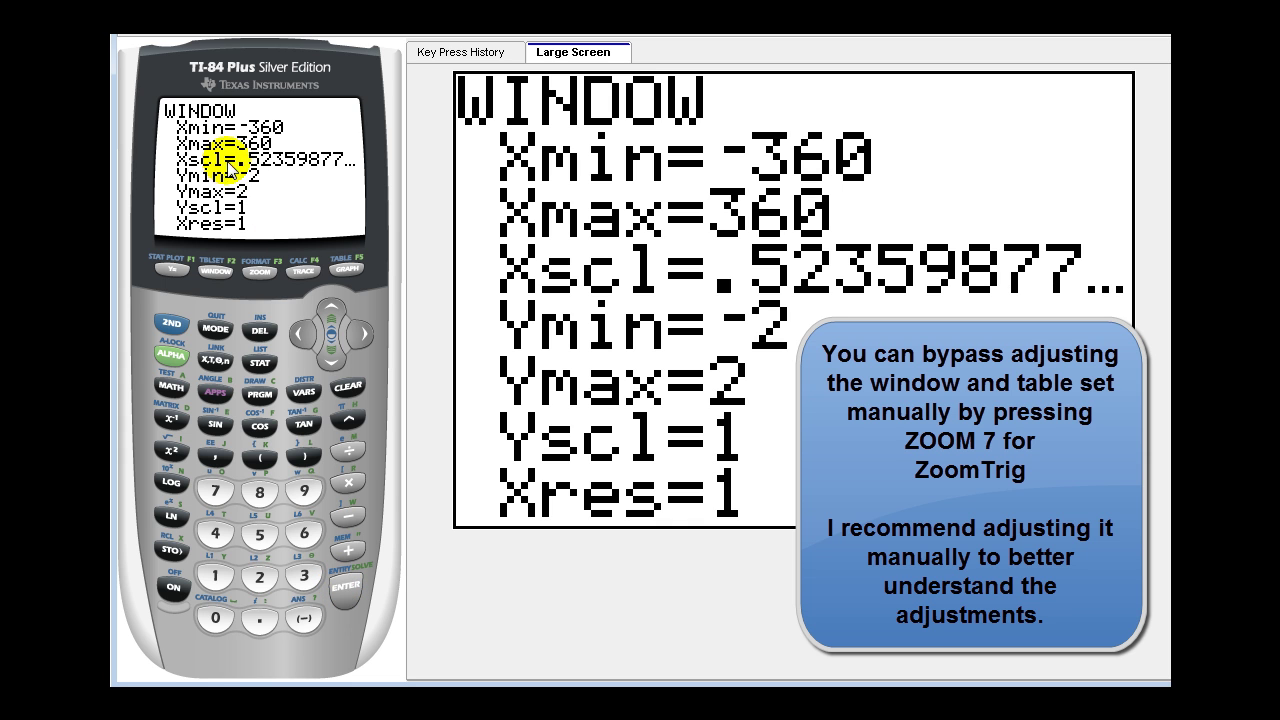
left_click(215, 577)
left_click(257, 537)
Set Ymin to -5 and Ymax to 5
left_click(331, 340)
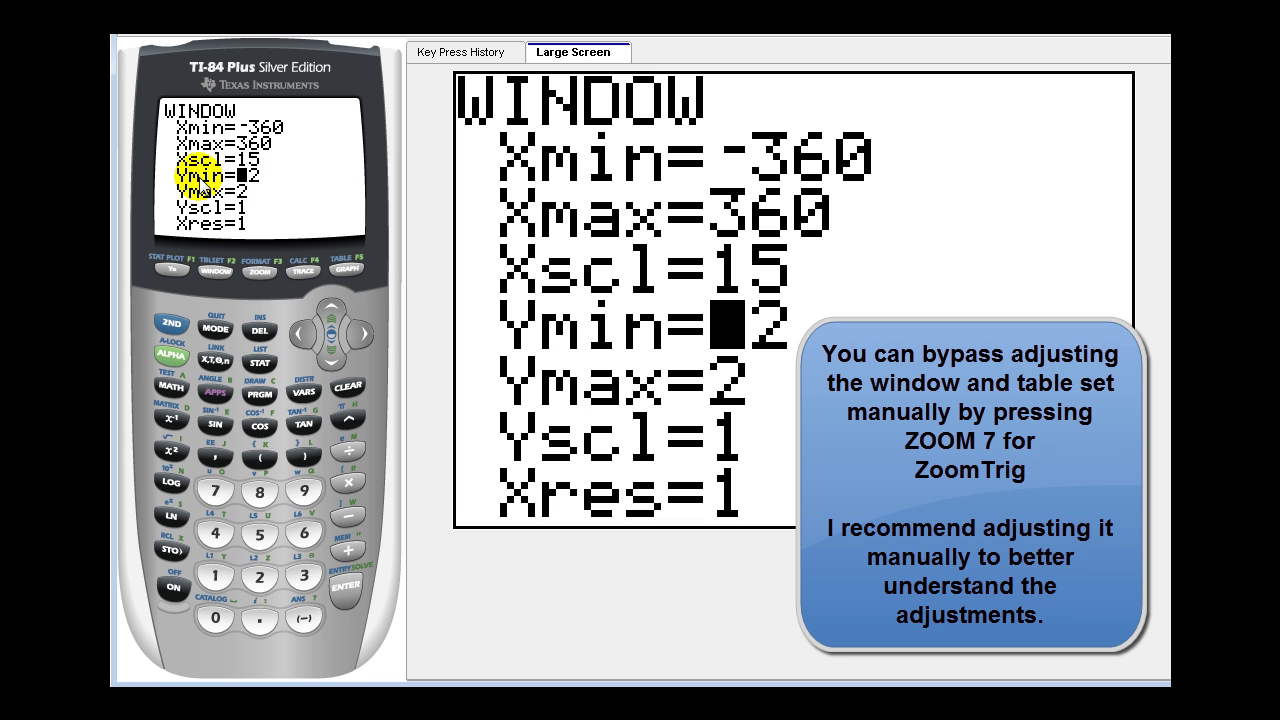
left_click(300, 618)
left_click(260, 532)
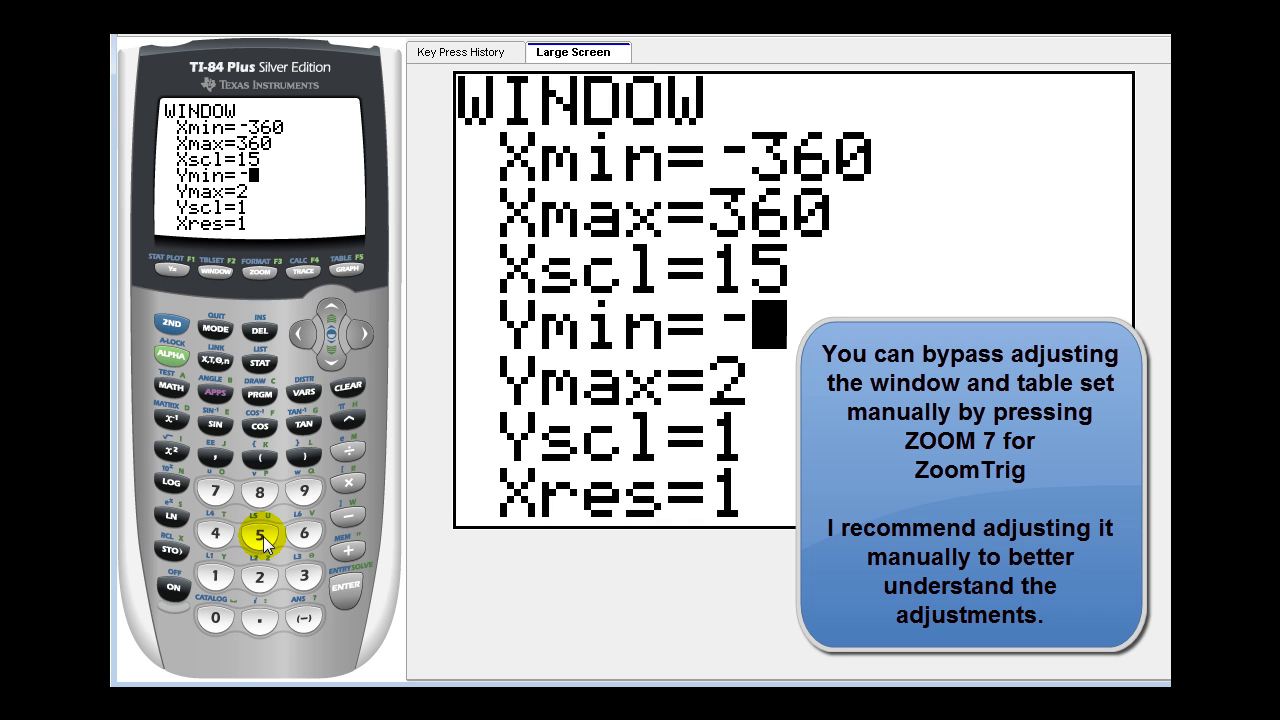
left_click(223, 258)
left_click(349, 570)
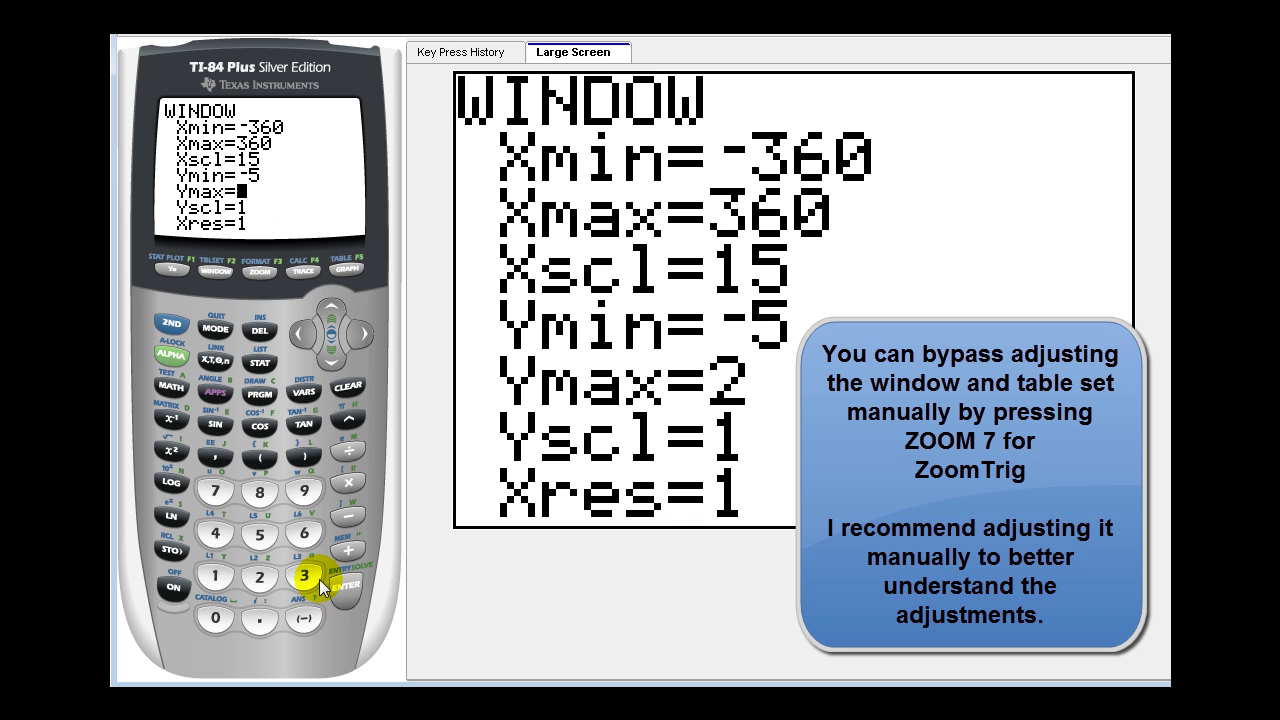
left_click(258, 532)
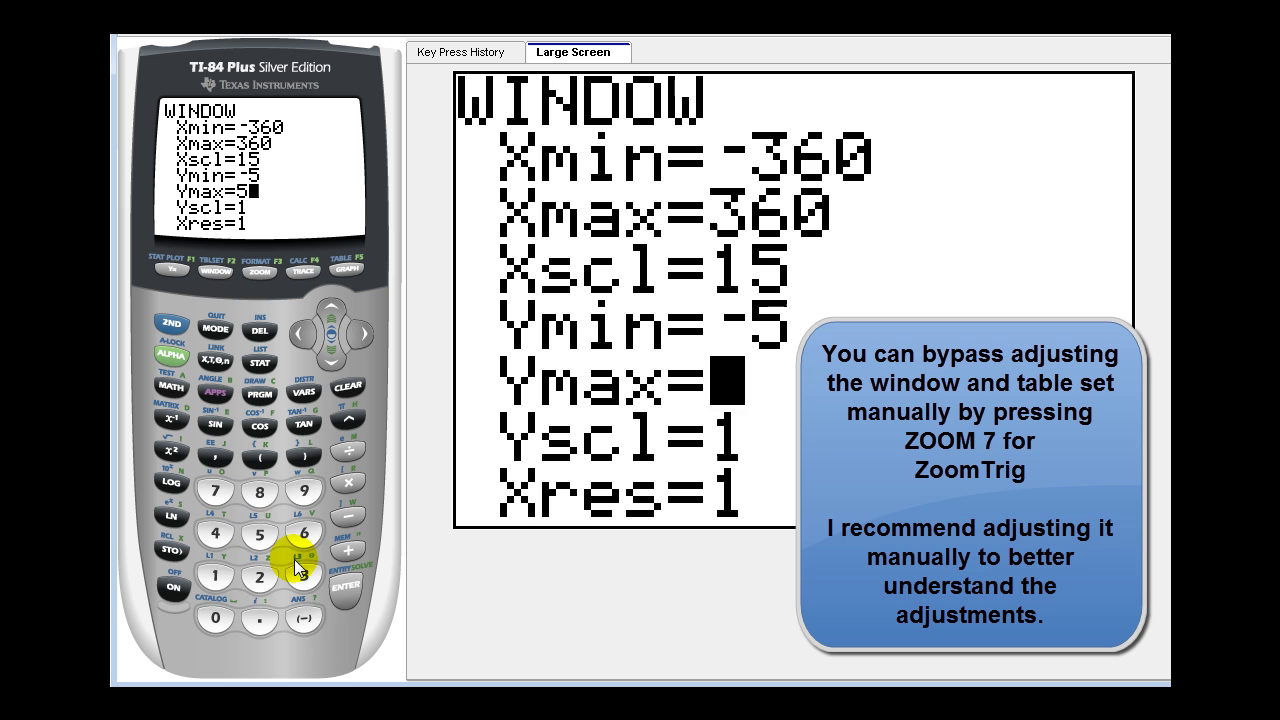
left_click(341, 586)
left_click(171, 324)
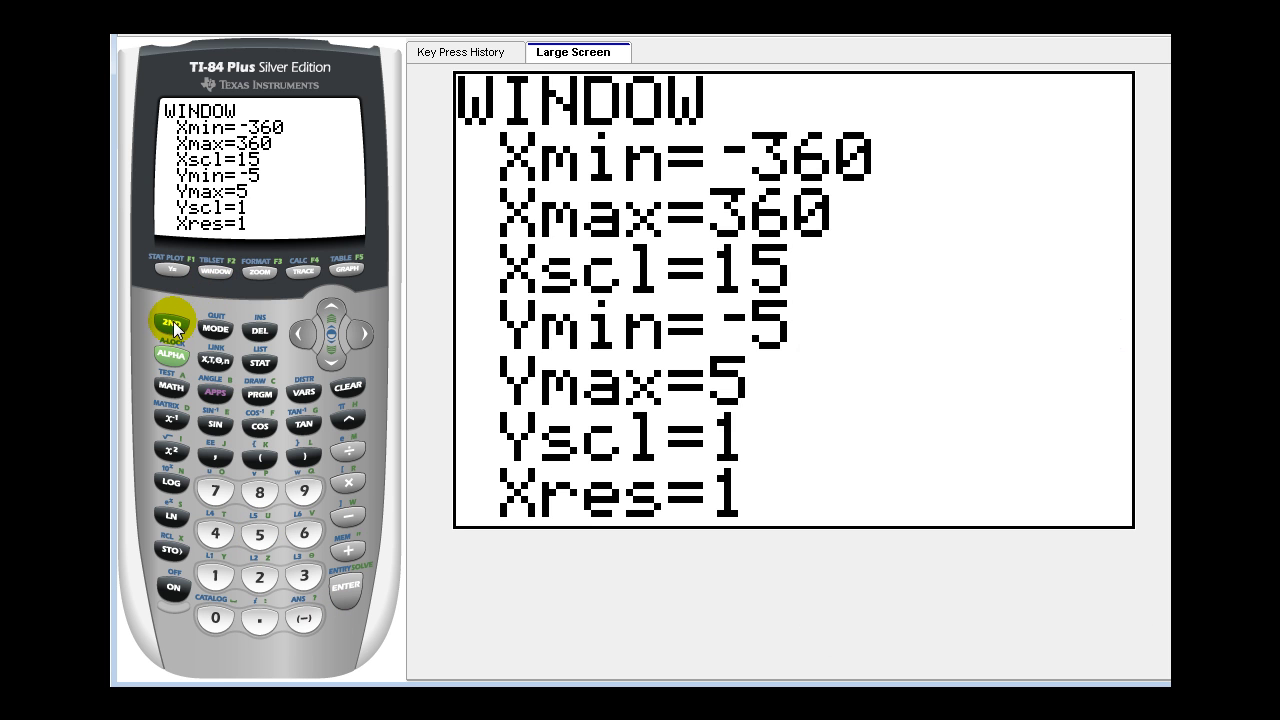
In TBLSET keep TblStart at 0, set ΔTbl to 15, then go to the Y= editor
left_click(216, 272)
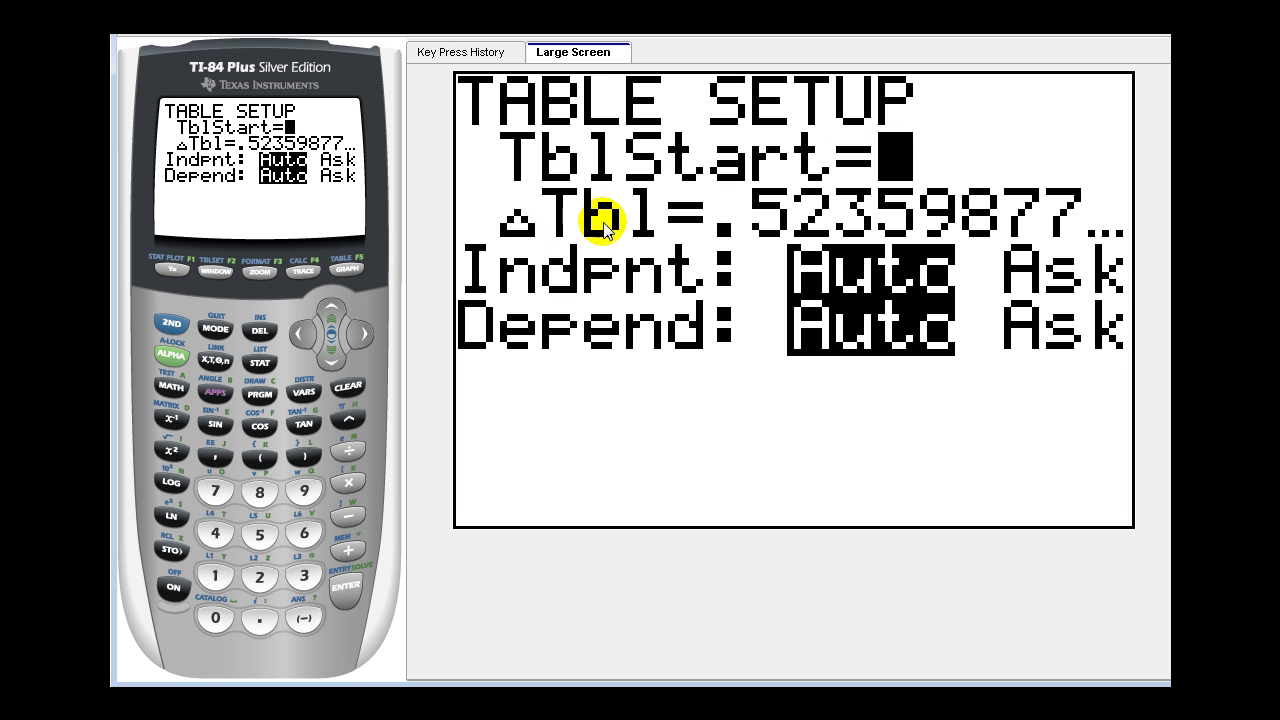
left_click(345, 588)
left_click(215, 576)
left_click(259, 534)
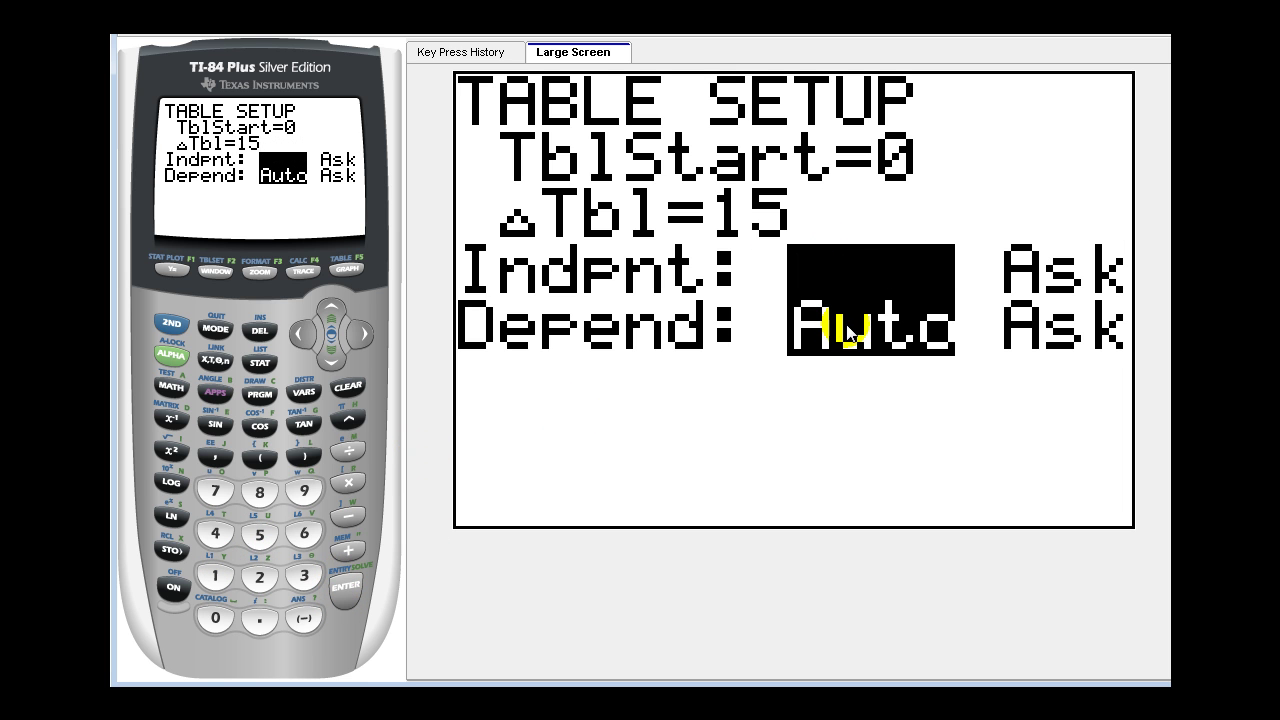
left_click(172, 269)
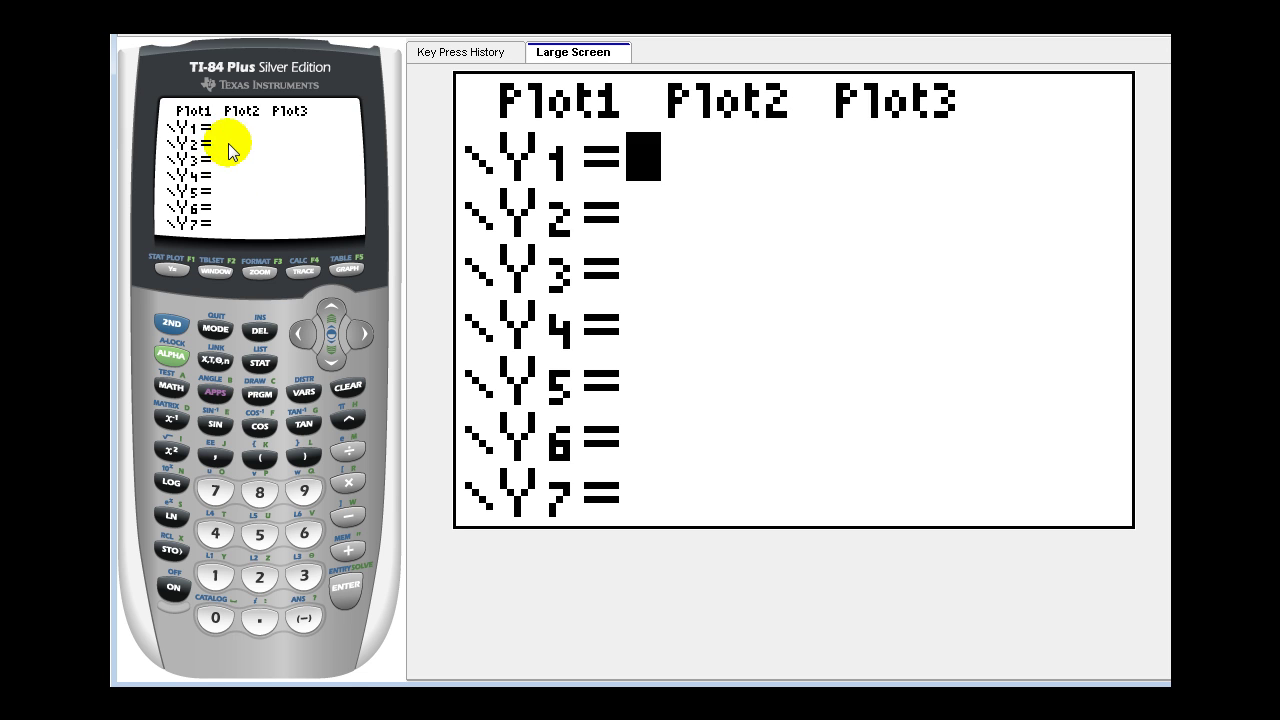
Enter Y1 = 1/cos(X) and Y2 = cos(X)
left_click(216, 572)
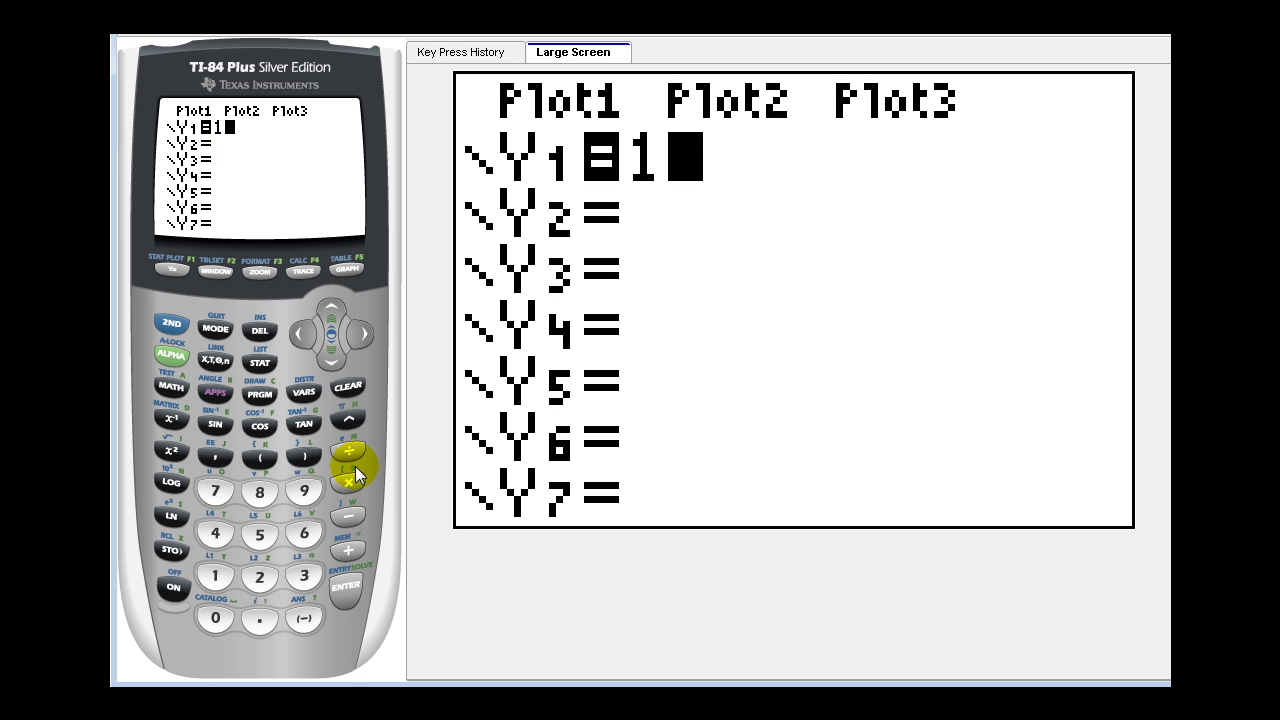
left_click(348, 450)
left_click(268, 426)
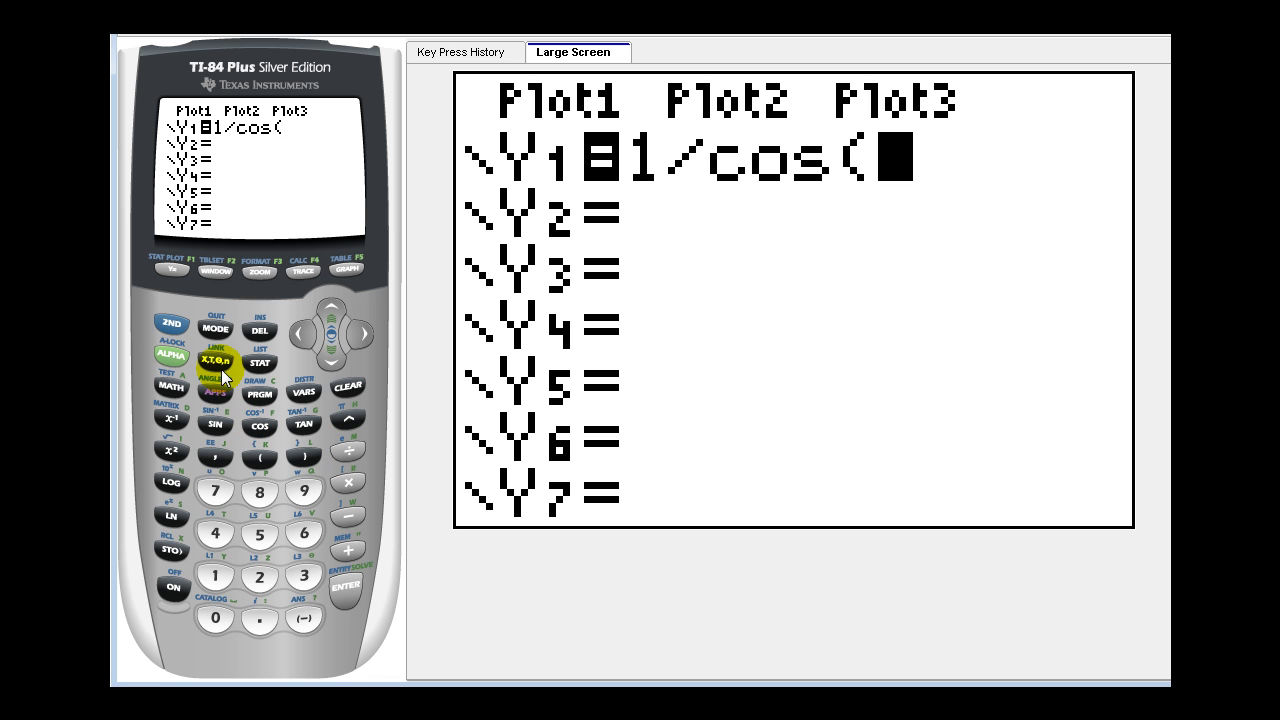
left_click(218, 362)
left_click(305, 456)
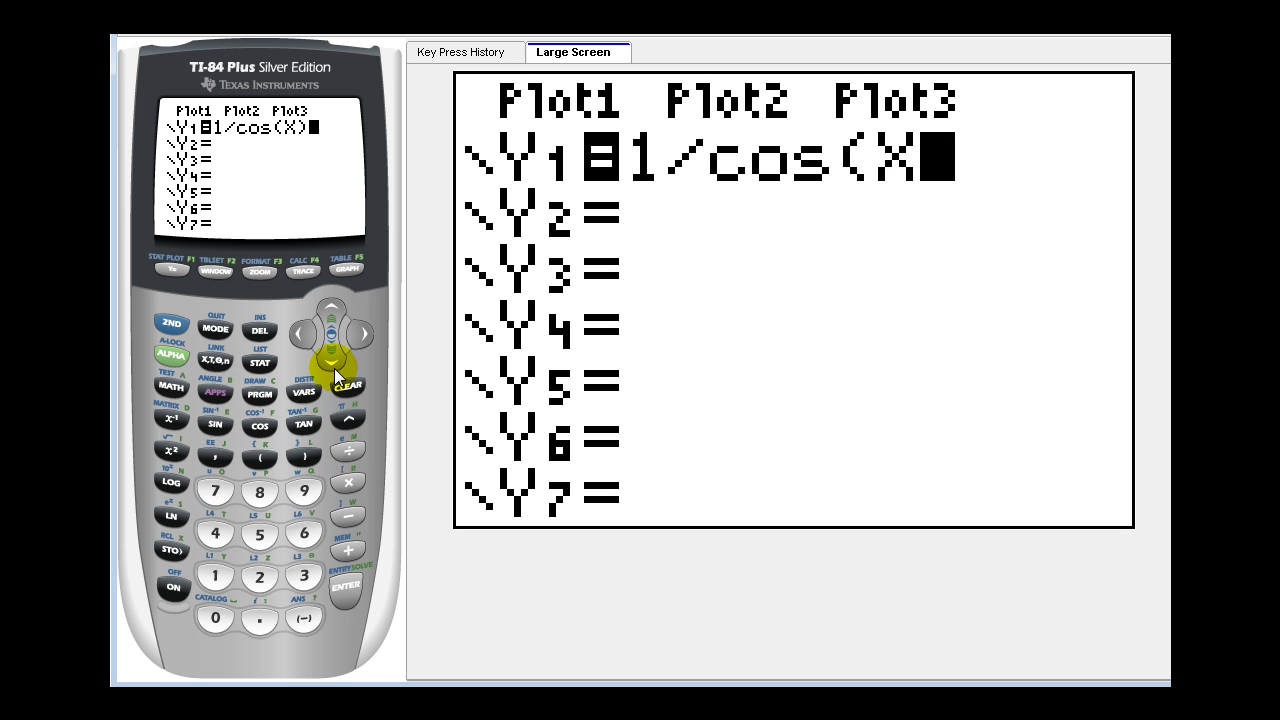
left_click(343, 590)
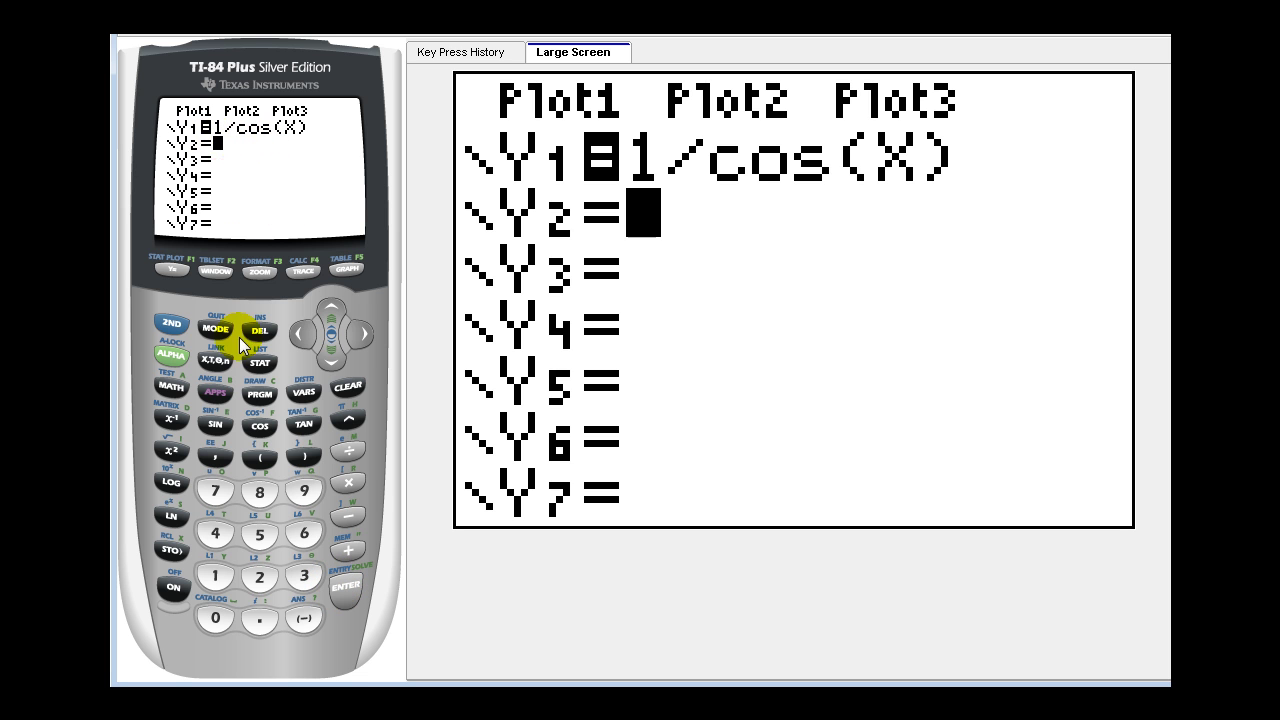
left_click(250, 425)
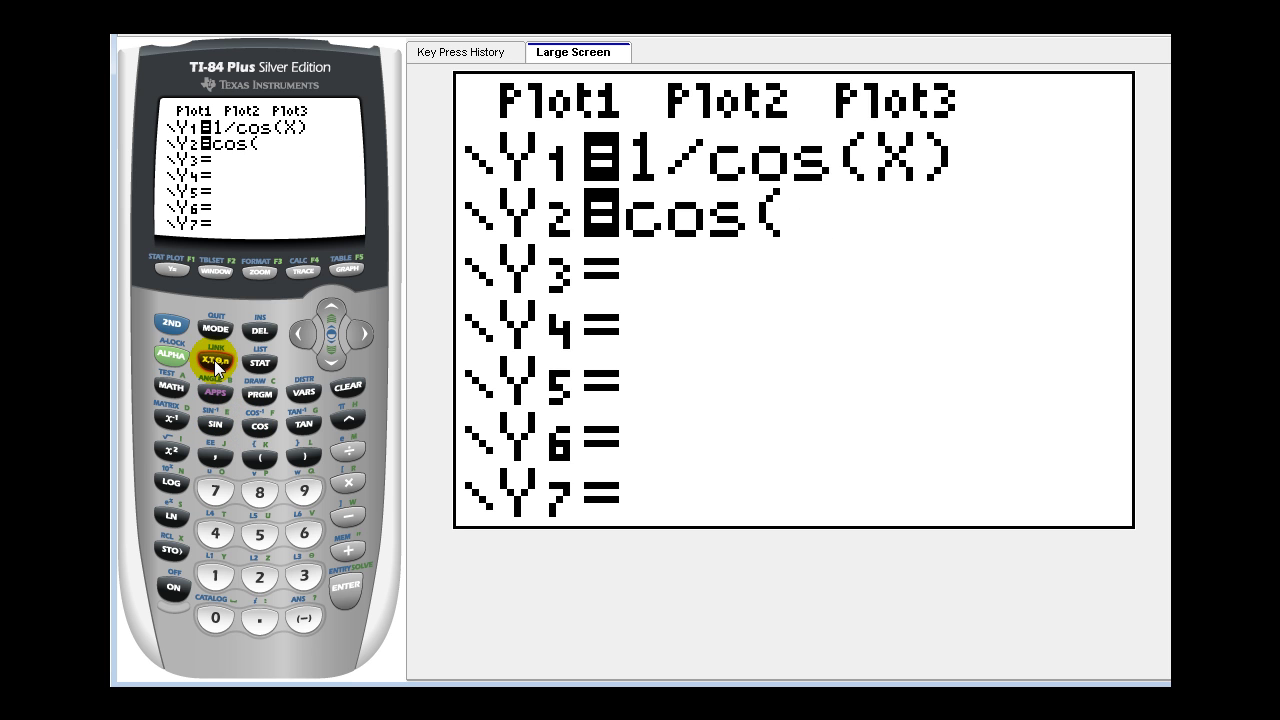
left_click(215, 360)
left_click(298, 453)
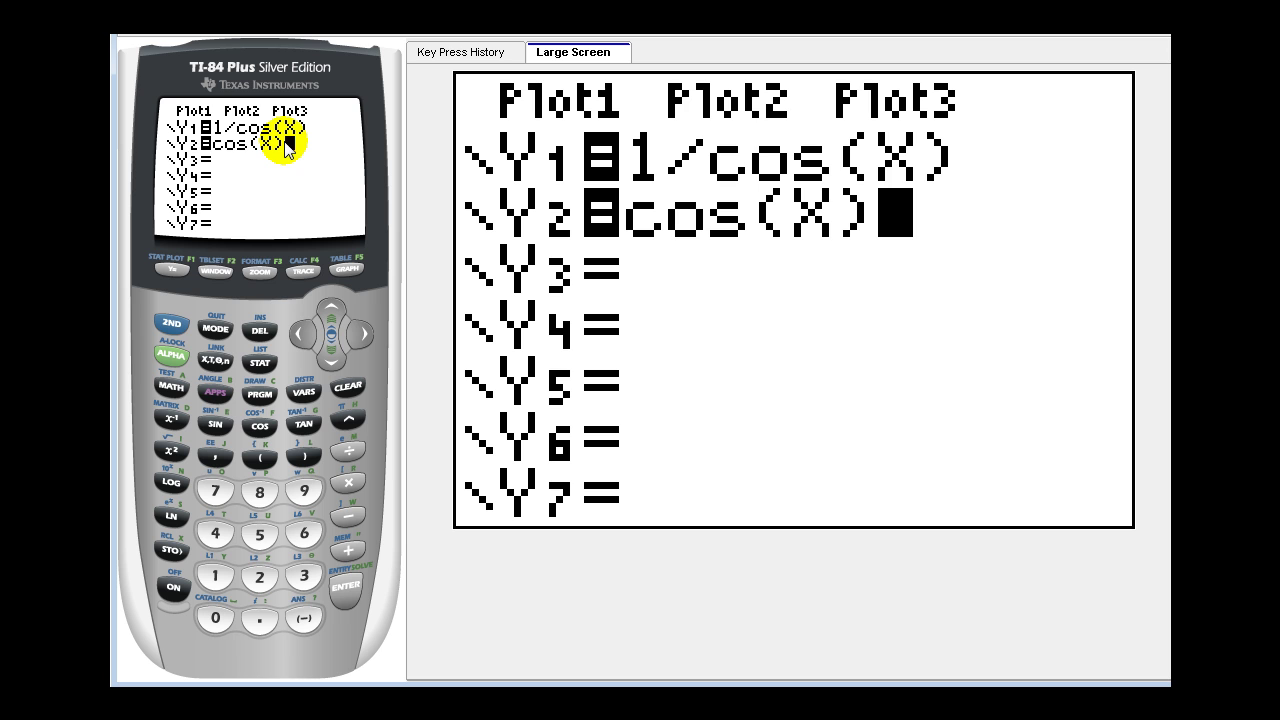
Give Y1 a thick line style and graph both functions
left_click(325, 304)
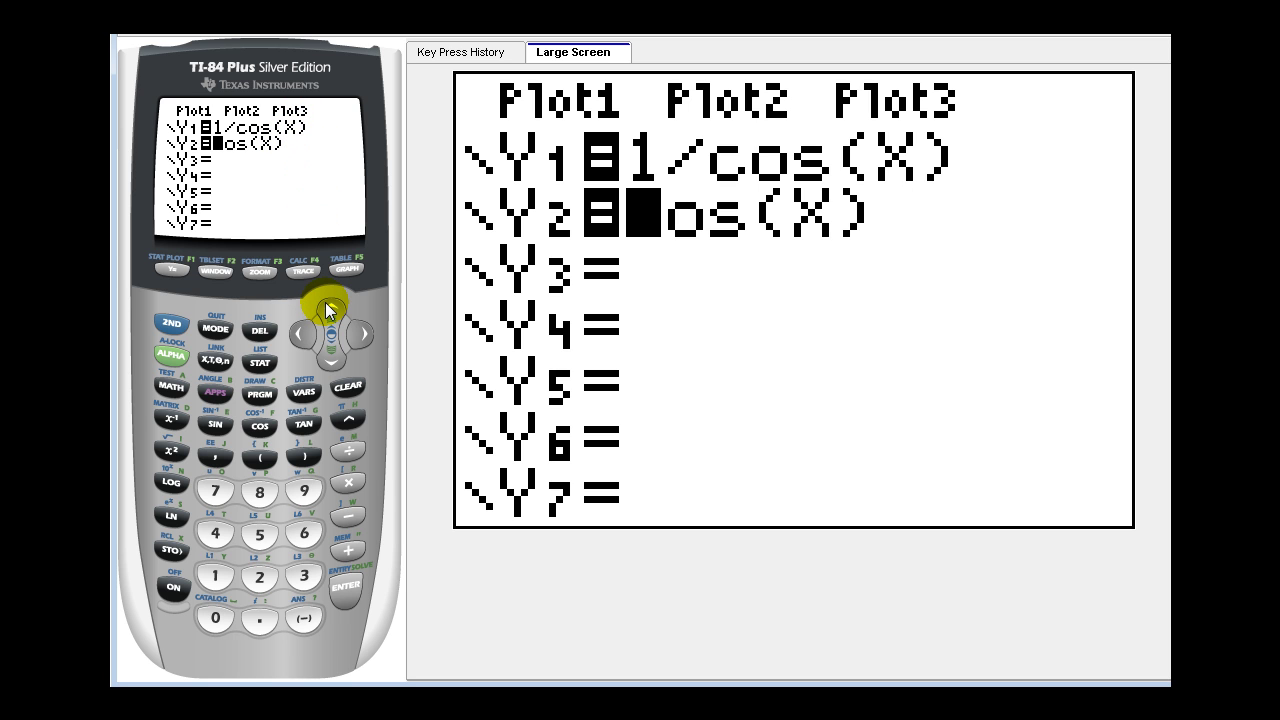
left_click(325, 302)
left_click(302, 335)
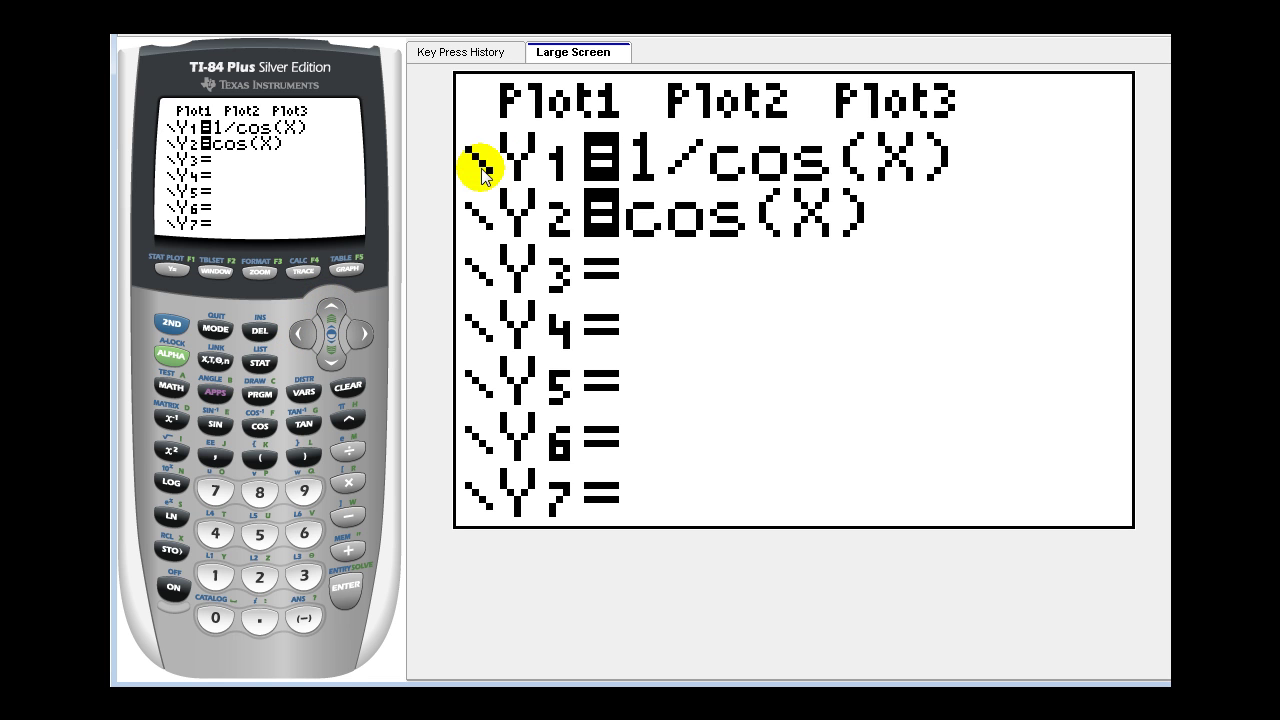
left_click(347, 588)
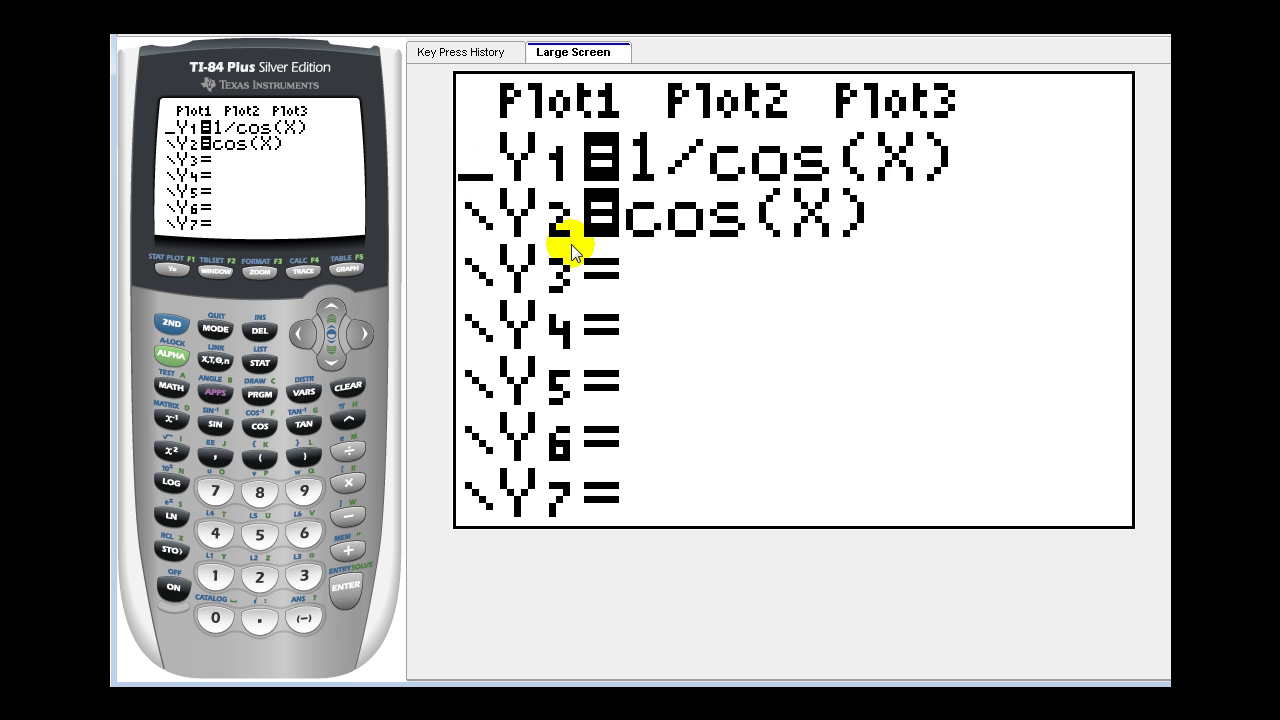
left_click(341, 268)
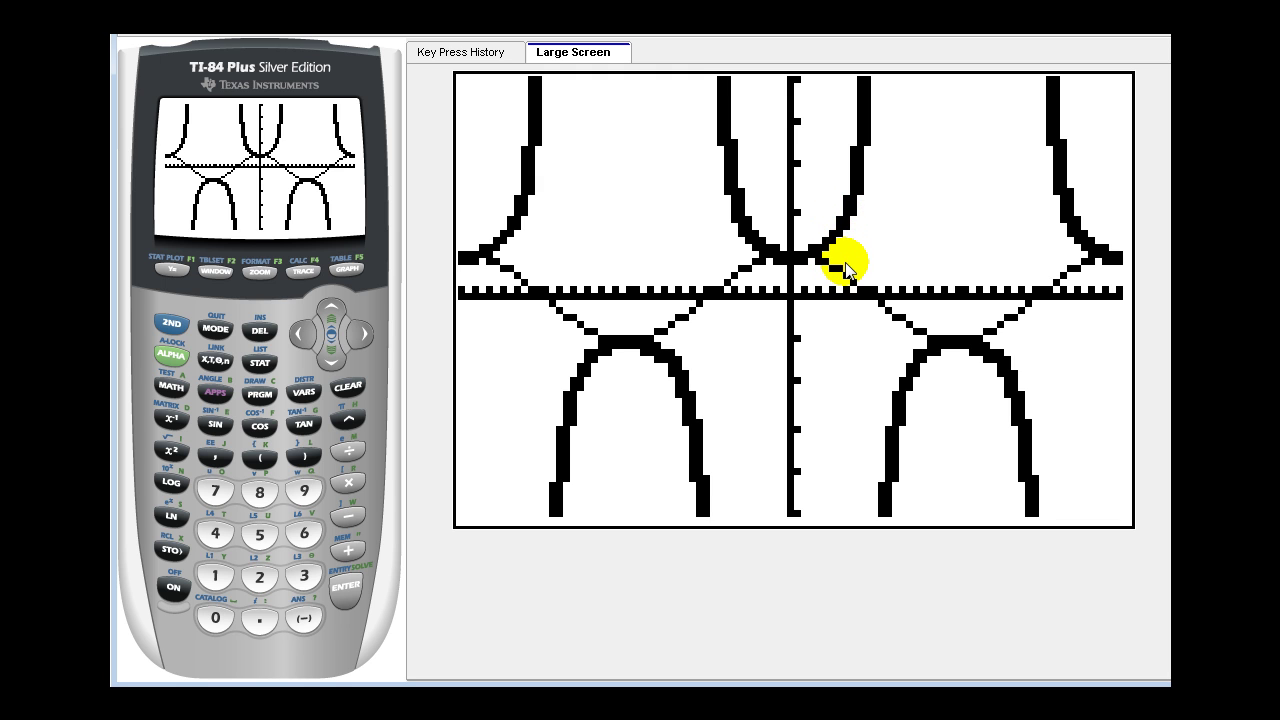
Display the X, Y1, Y2 table, showing Y1 rising to 3.8637 and ERROR at X=90
left_click(171, 325)
left_click(347, 269)
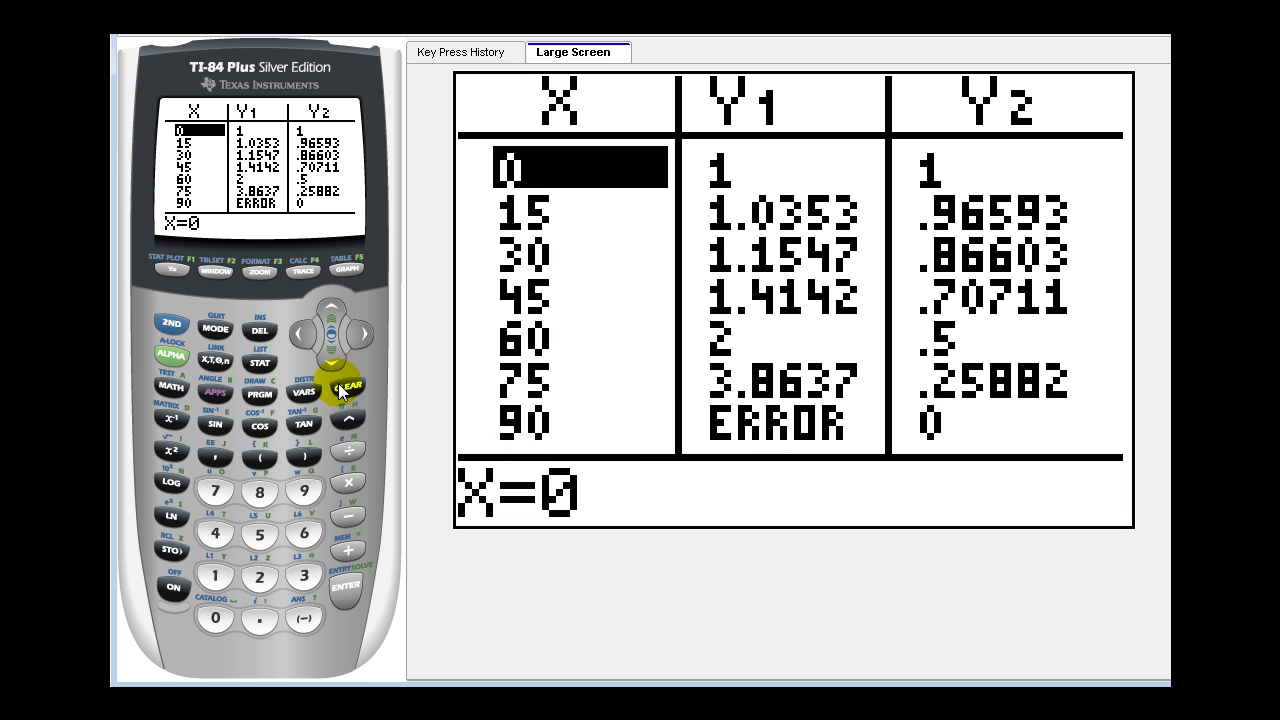
Scroll the table past X=90 to see negative Y1 values, then return to the Y= editor
left_click(327, 356)
left_click(326, 357)
left_click(325, 359)
left_click(324, 359)
left_click(324, 359)
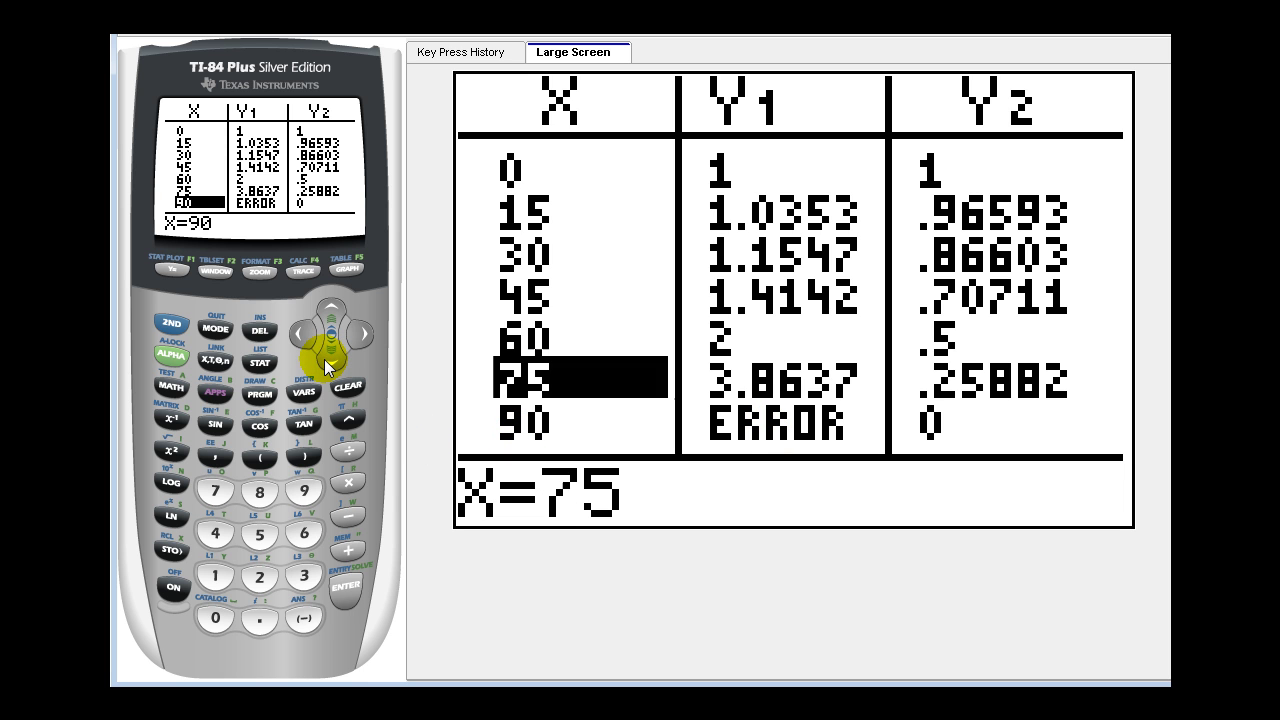
left_click(321, 361)
left_click(321, 361)
left_click(321, 362)
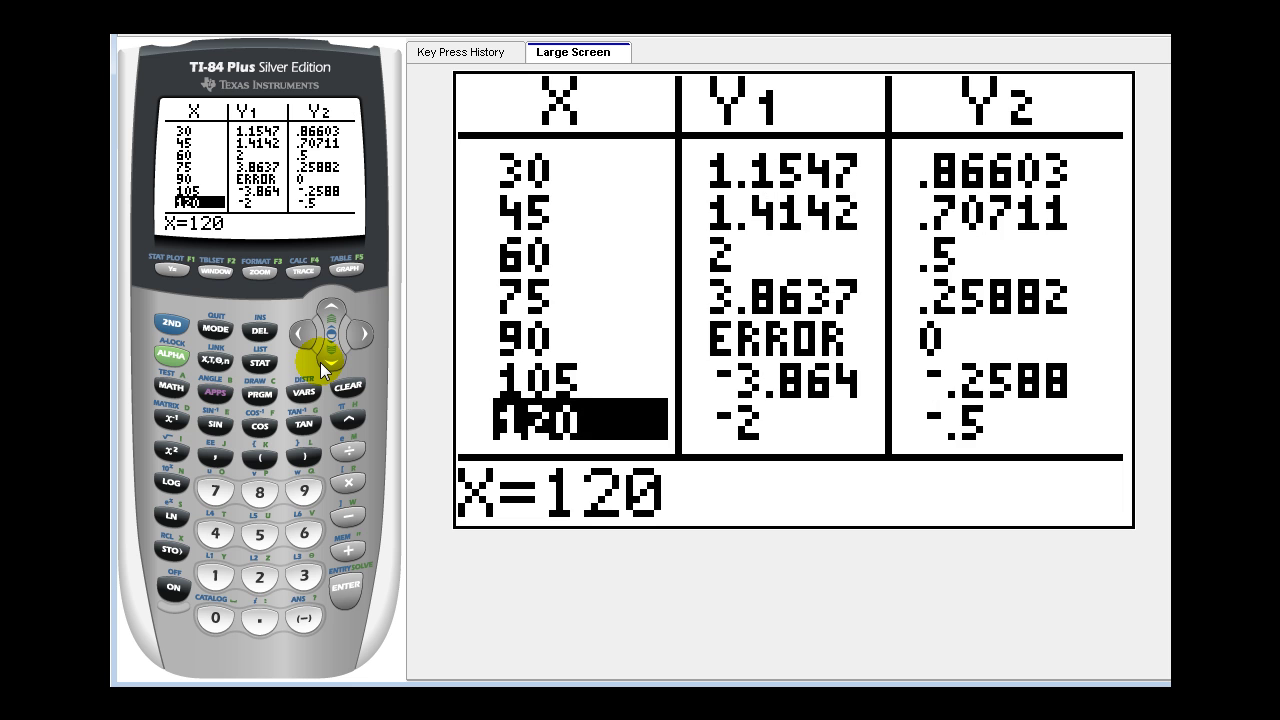
left_click(319, 363)
left_click(319, 363)
left_click(324, 303)
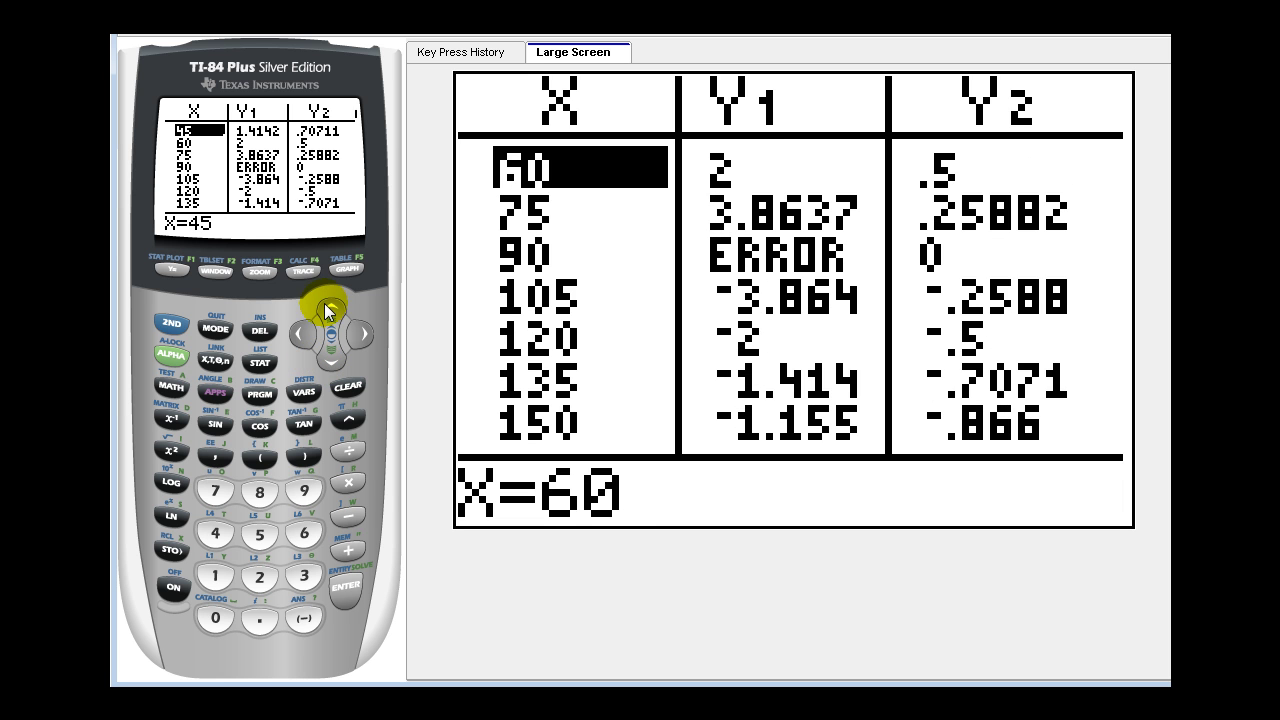
left_click(321, 305)
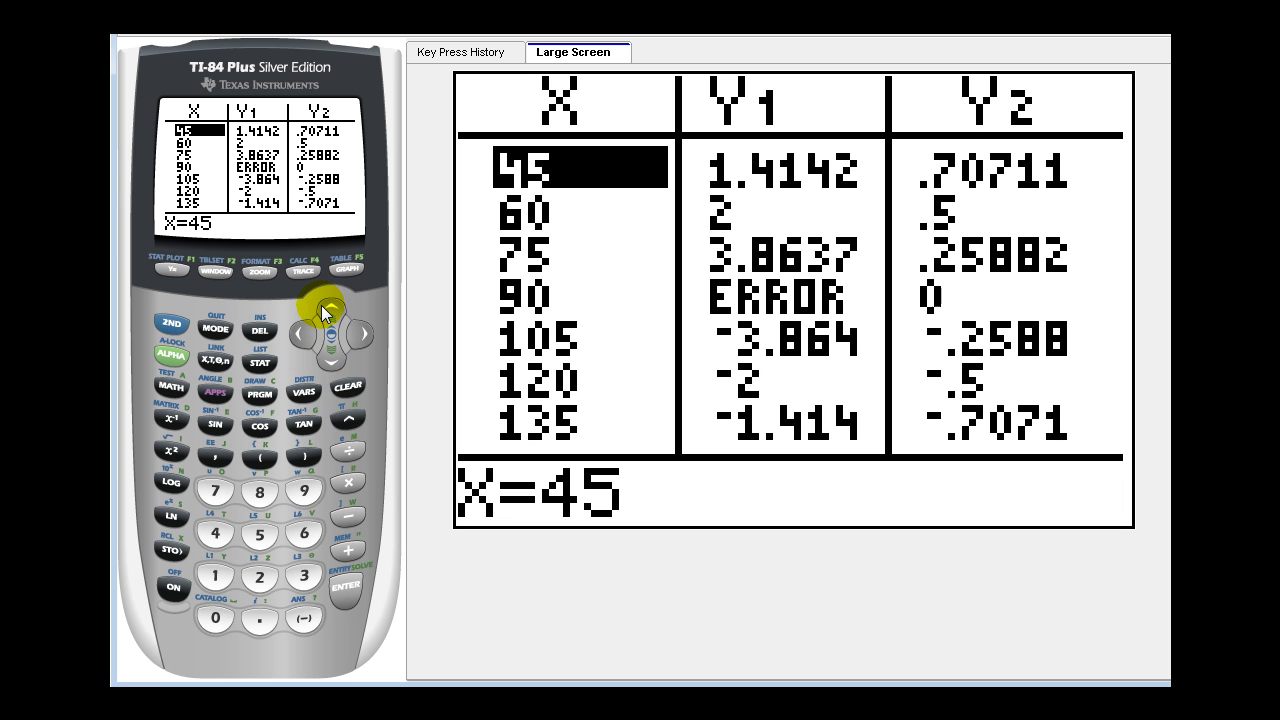
left_click(166, 267)
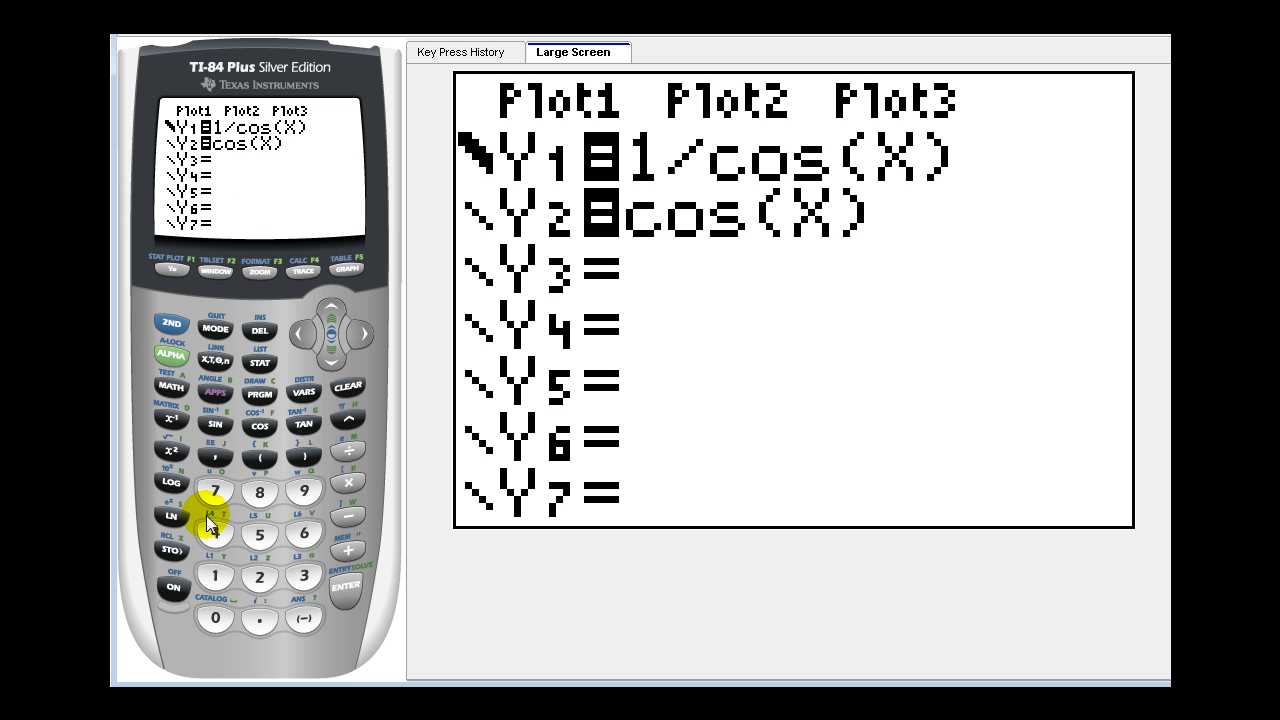
Rewrite Y1 as 1/sin(X) and Y2 as sin(X), then graph them
left_click(214, 578)
left_click(352, 453)
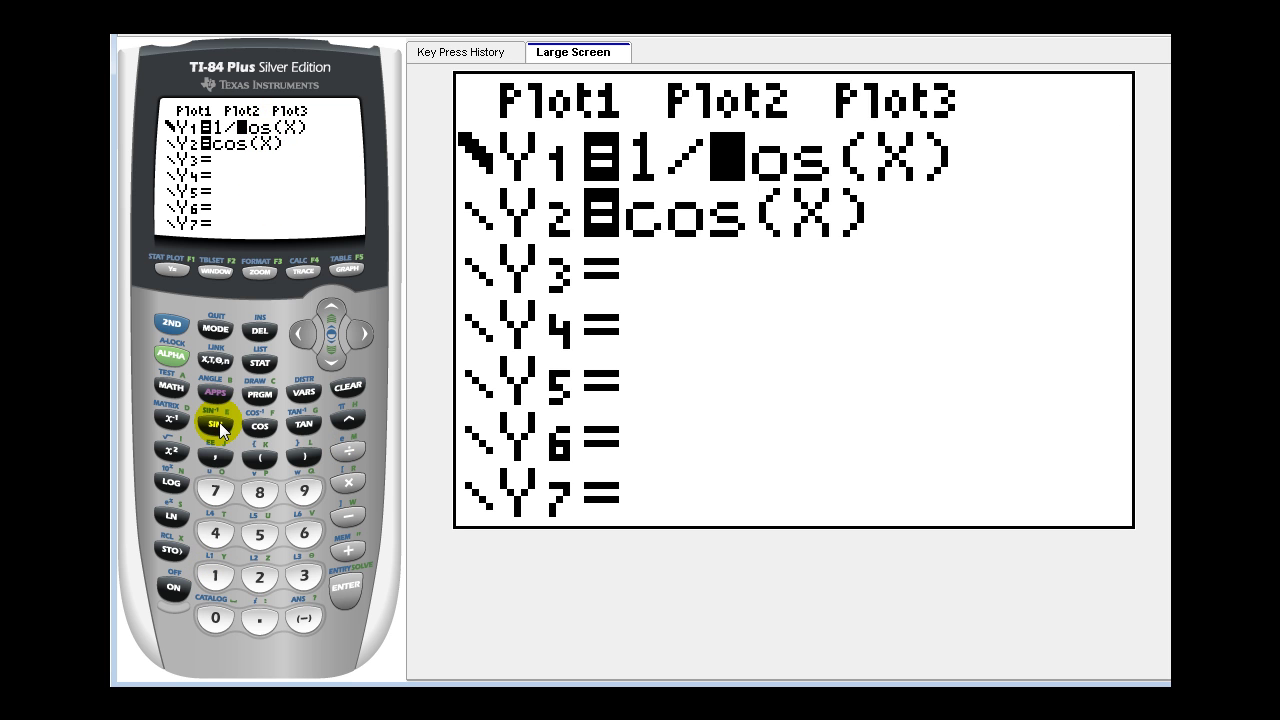
left_click(214, 424)
left_click(216, 362)
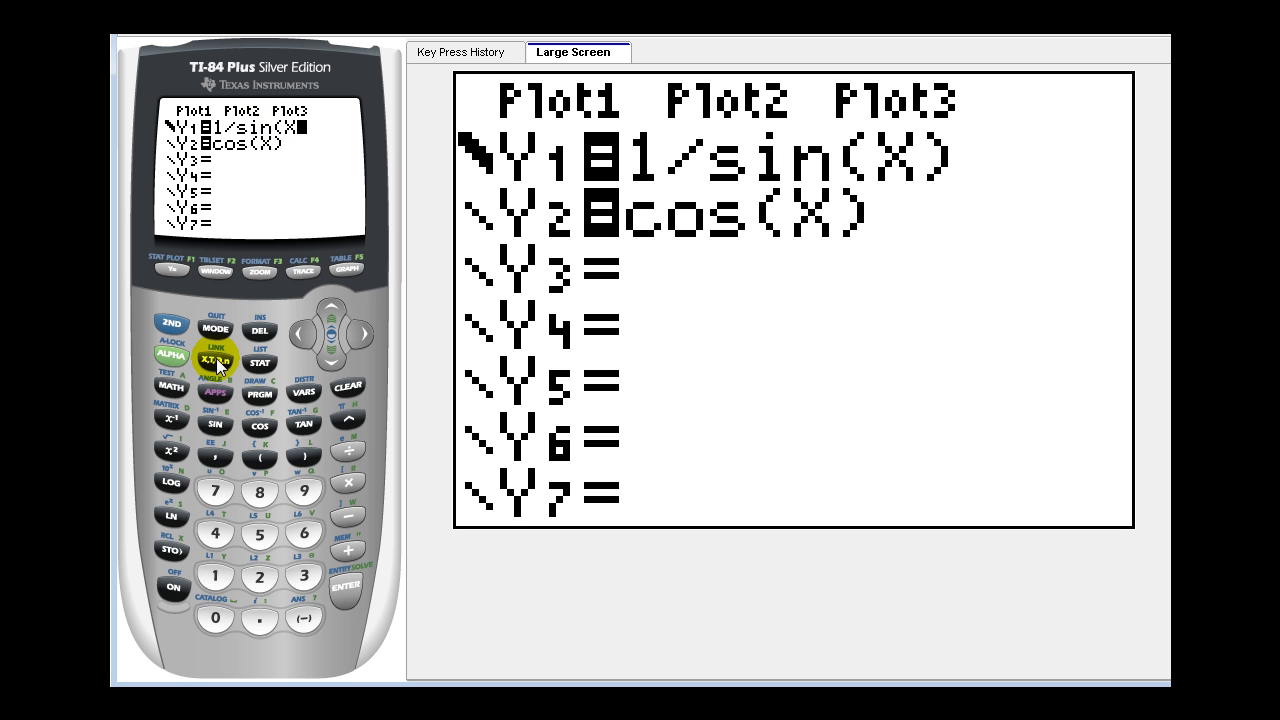
left_click(300, 452)
left_click(333, 357)
left_click(218, 425)
left_click(218, 359)
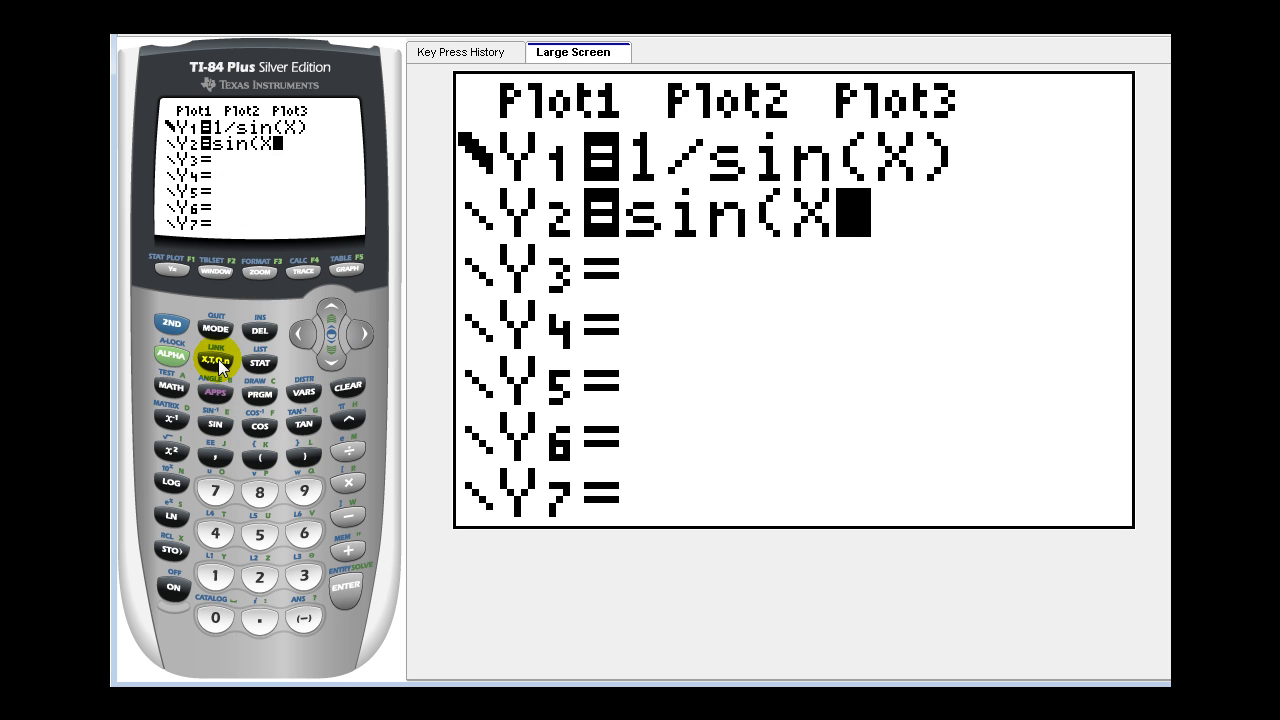
left_click(303, 450)
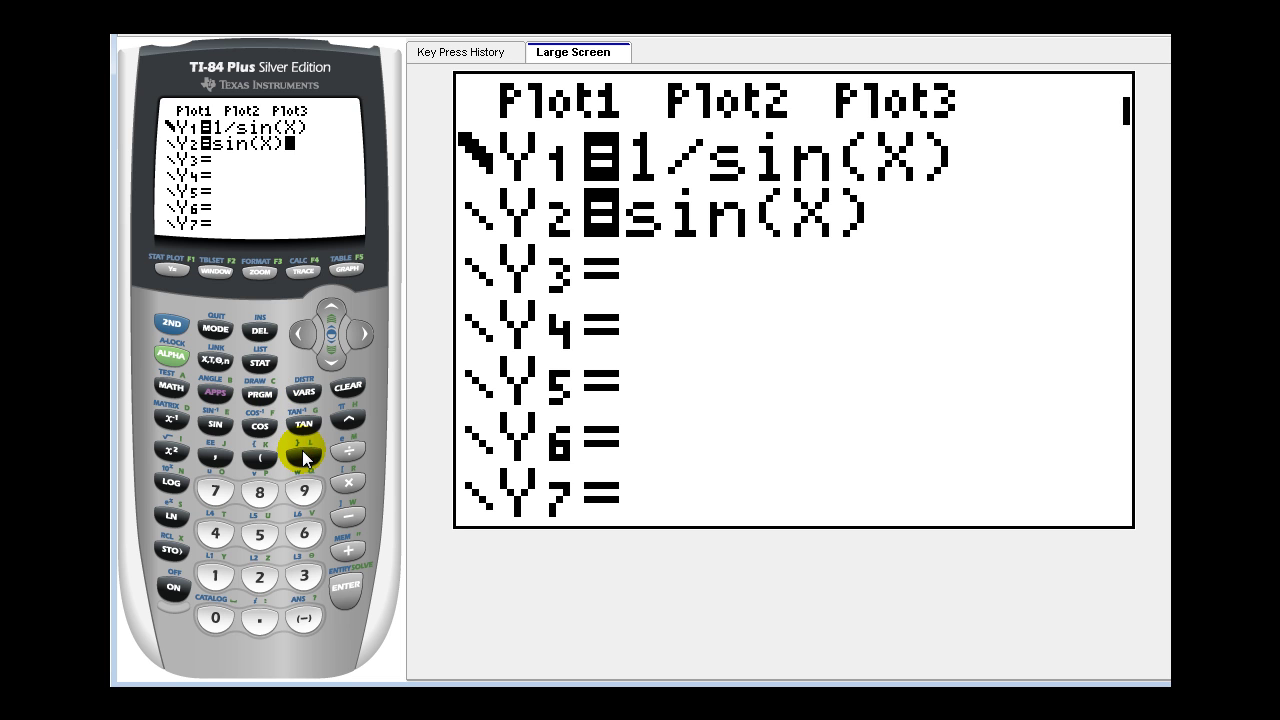
left_click(352, 272)
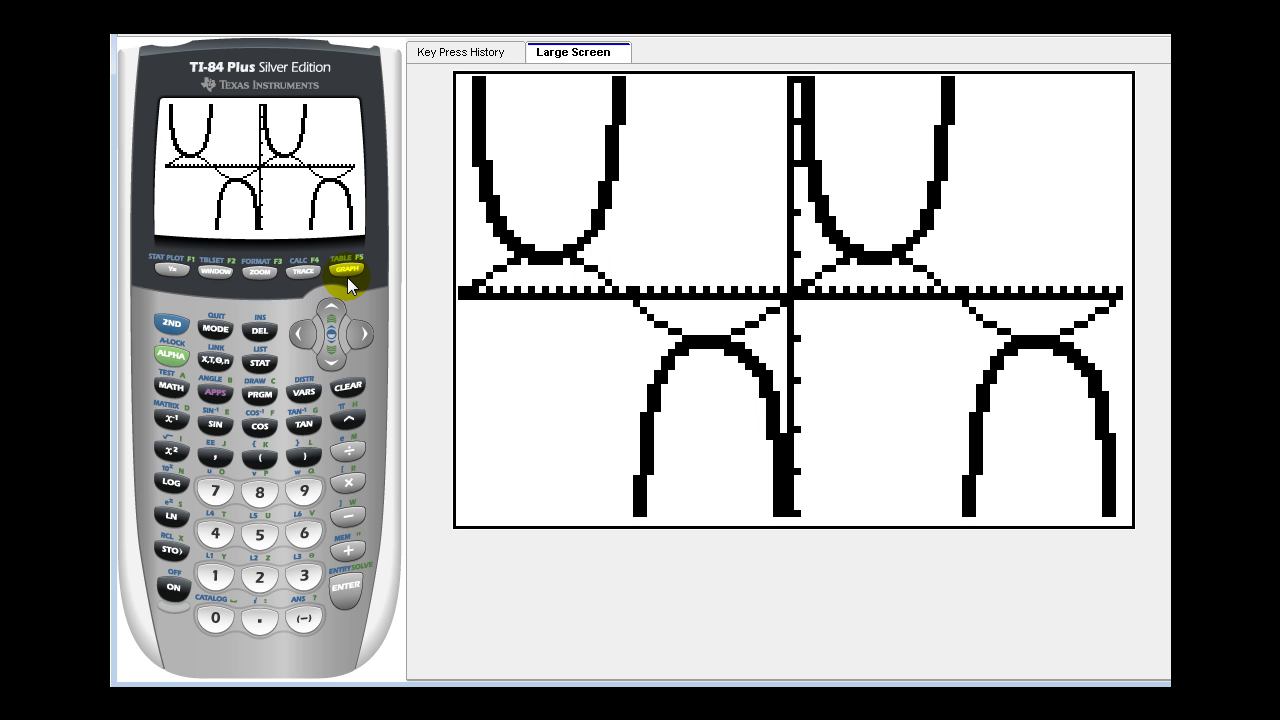
Trace the 1/sin(X) graph, view its table against sin(X), then go back to Y=
left_click(300, 271)
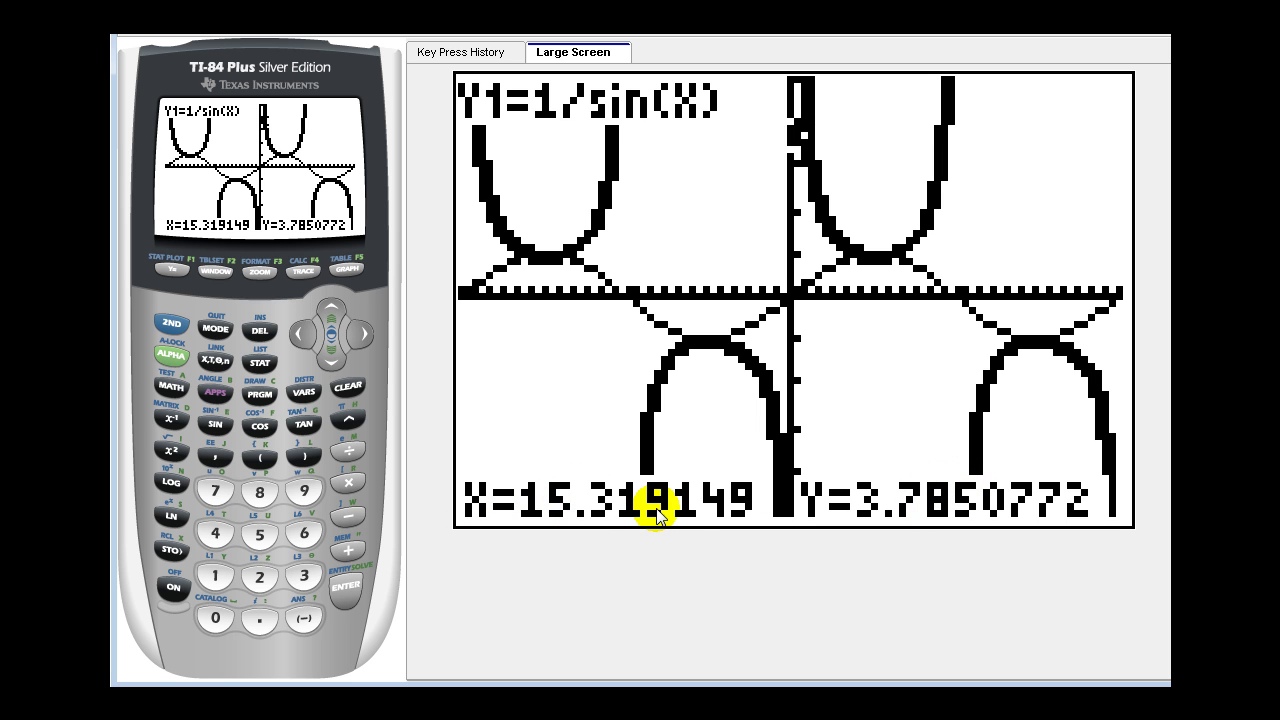
left_click(168, 324)
left_click(346, 269)
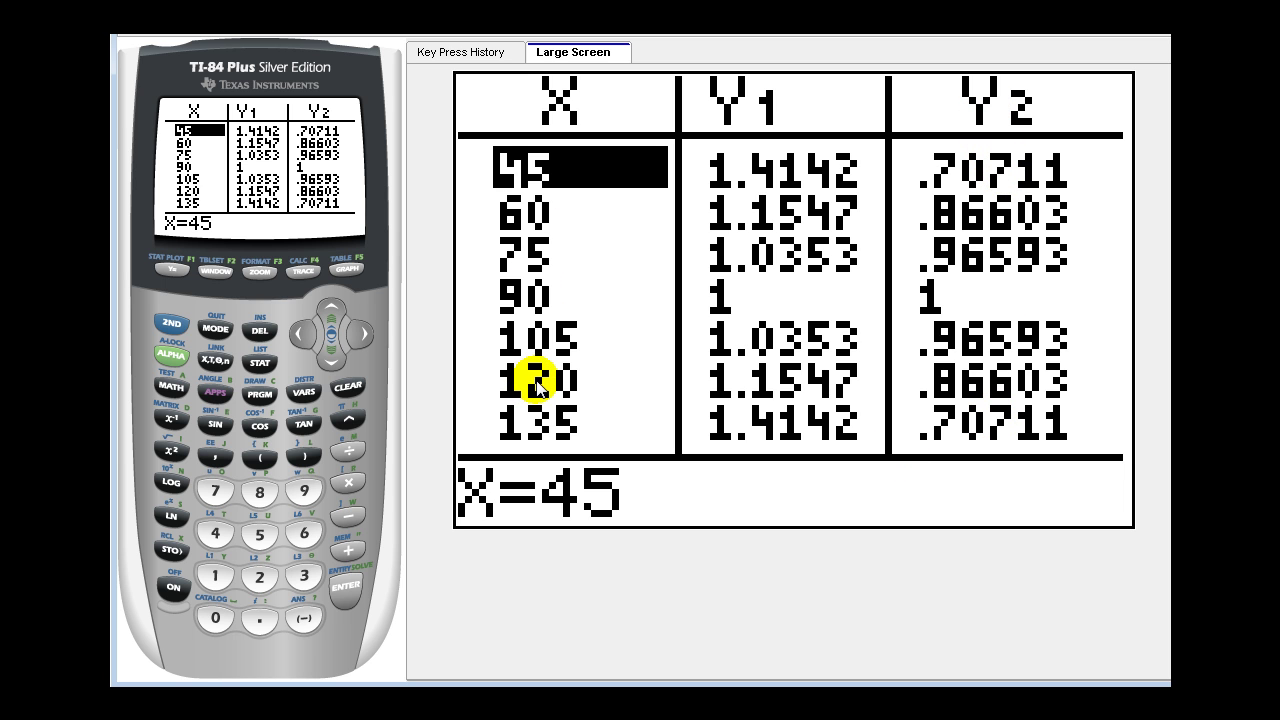
left_click(173, 270)
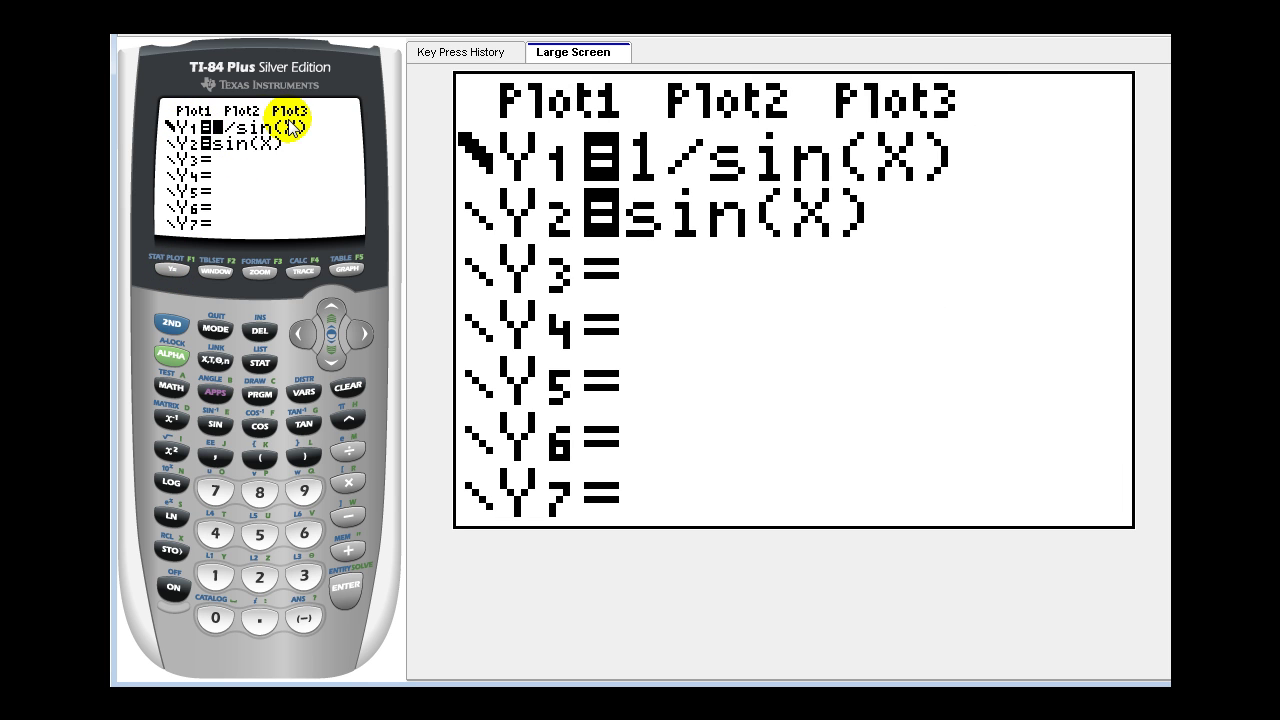
Change Y1 to 1/tan(X) and Y2 to tan(X), then graph them
left_click(362, 338)
left_click(362, 338)
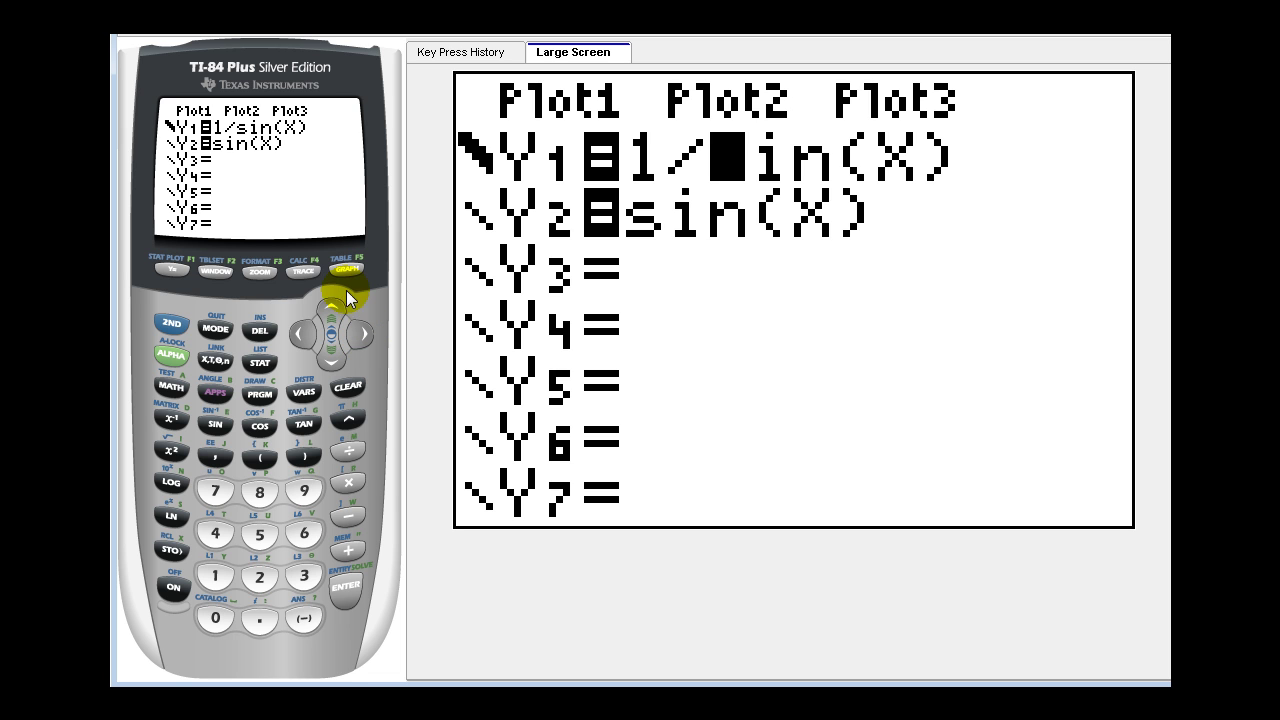
left_click(296, 422)
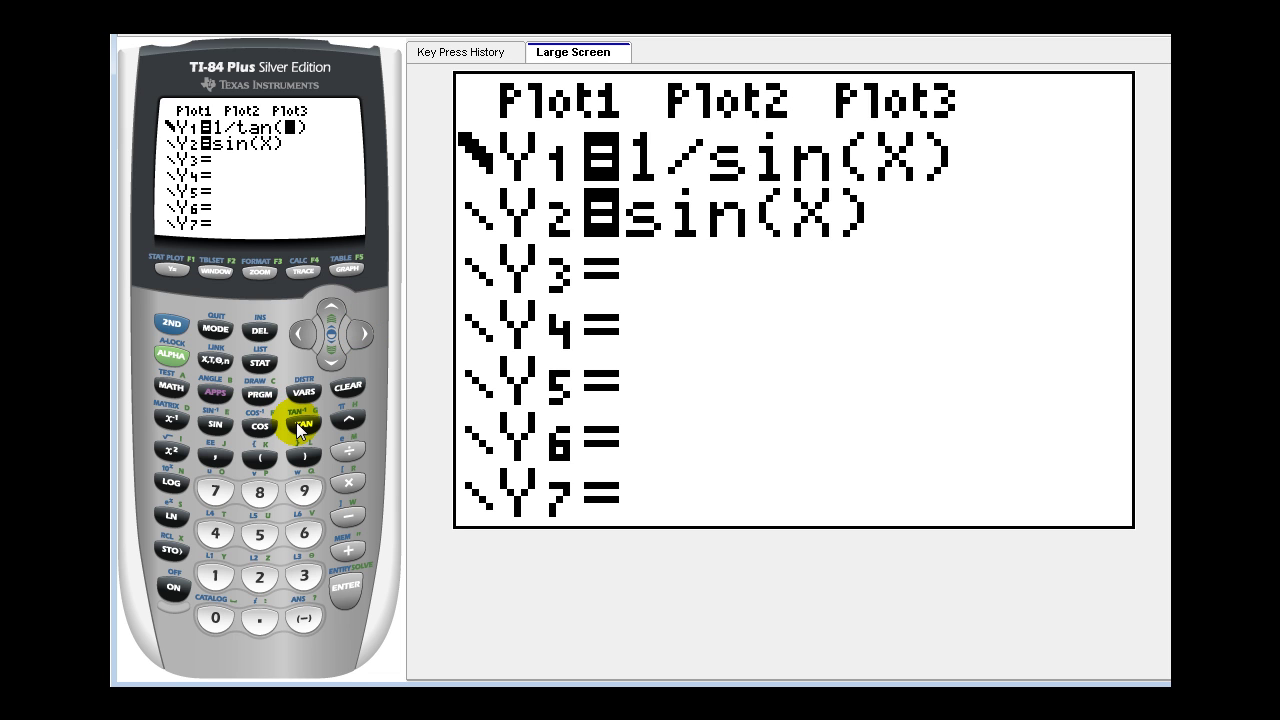
left_click(215, 360)
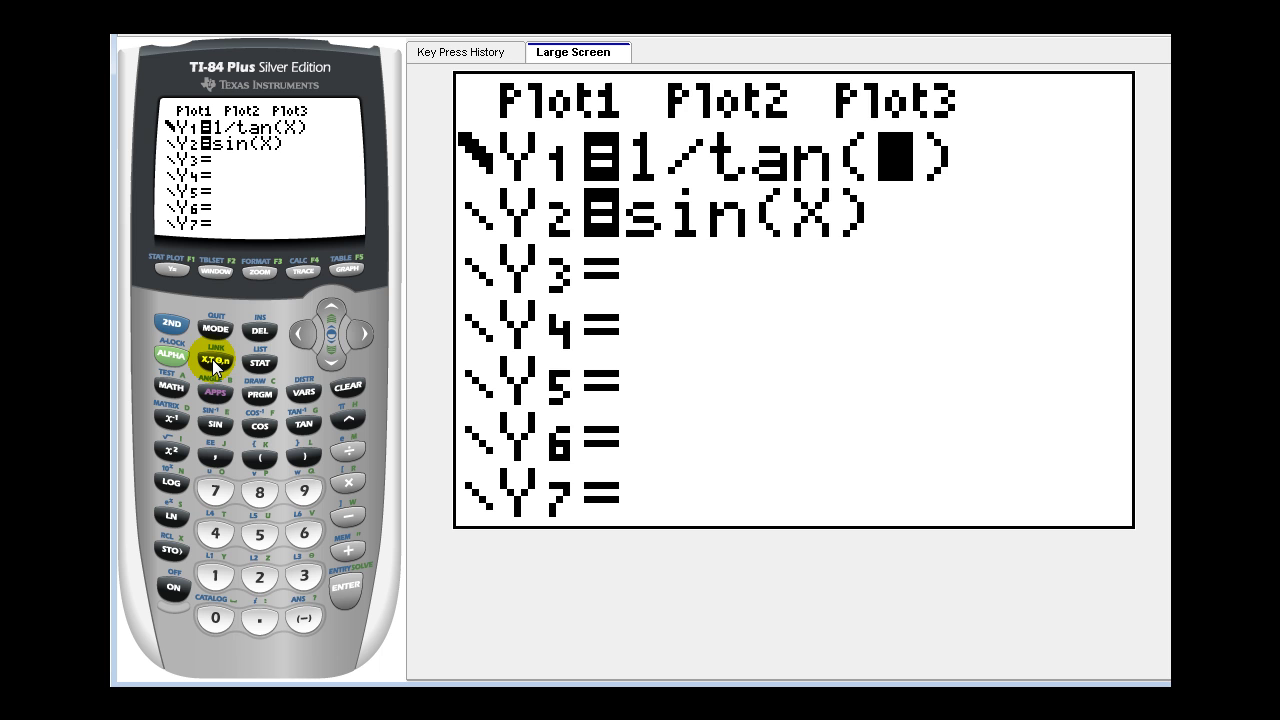
left_click(331, 356)
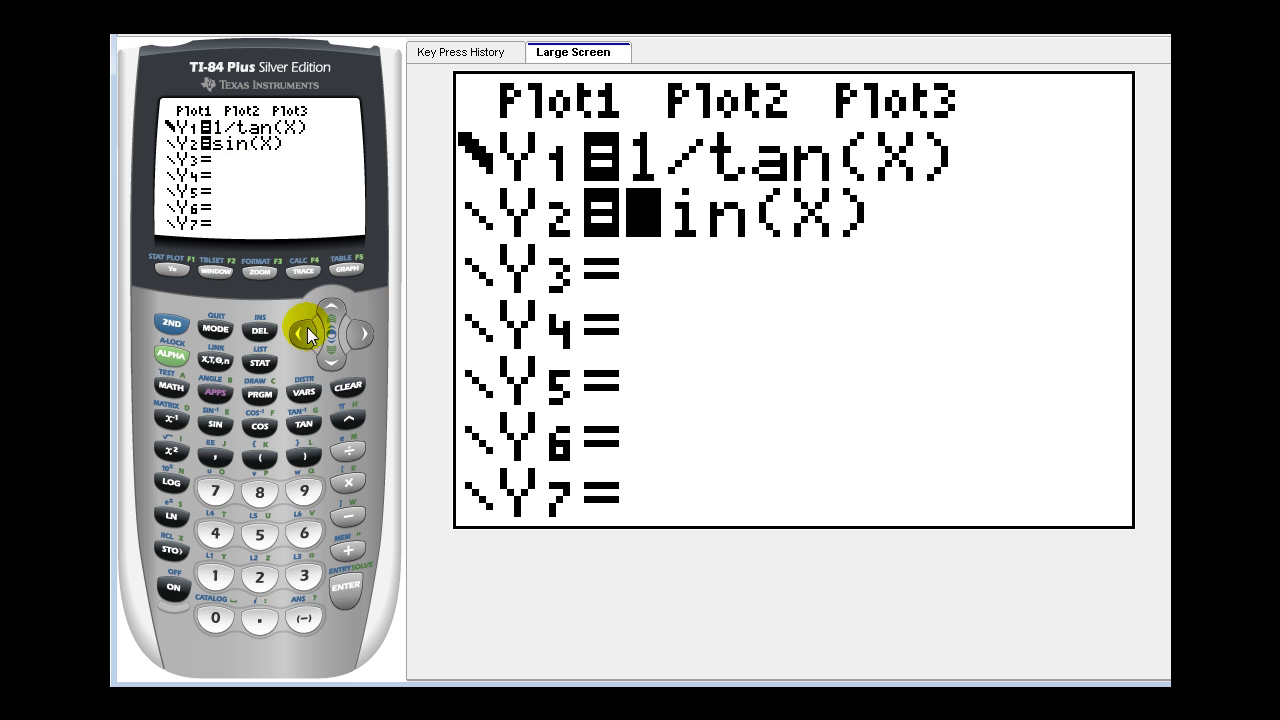
left_click(298, 426)
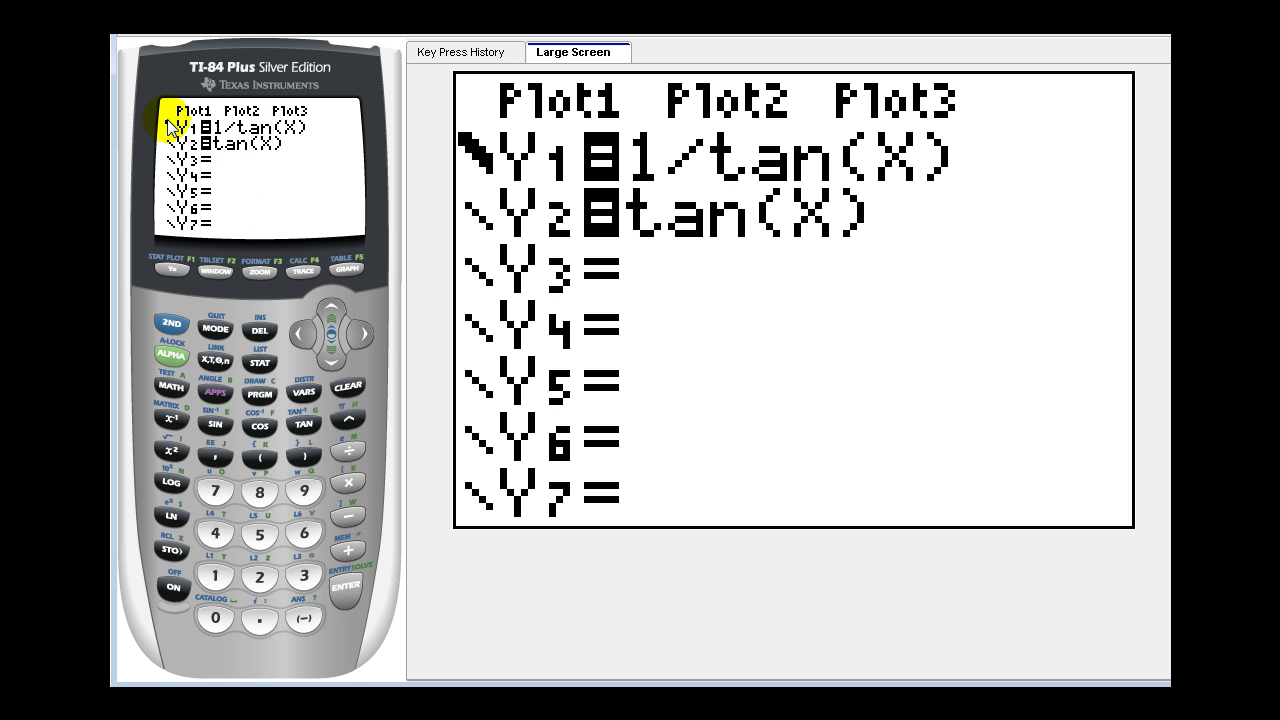
left_click(346, 270)
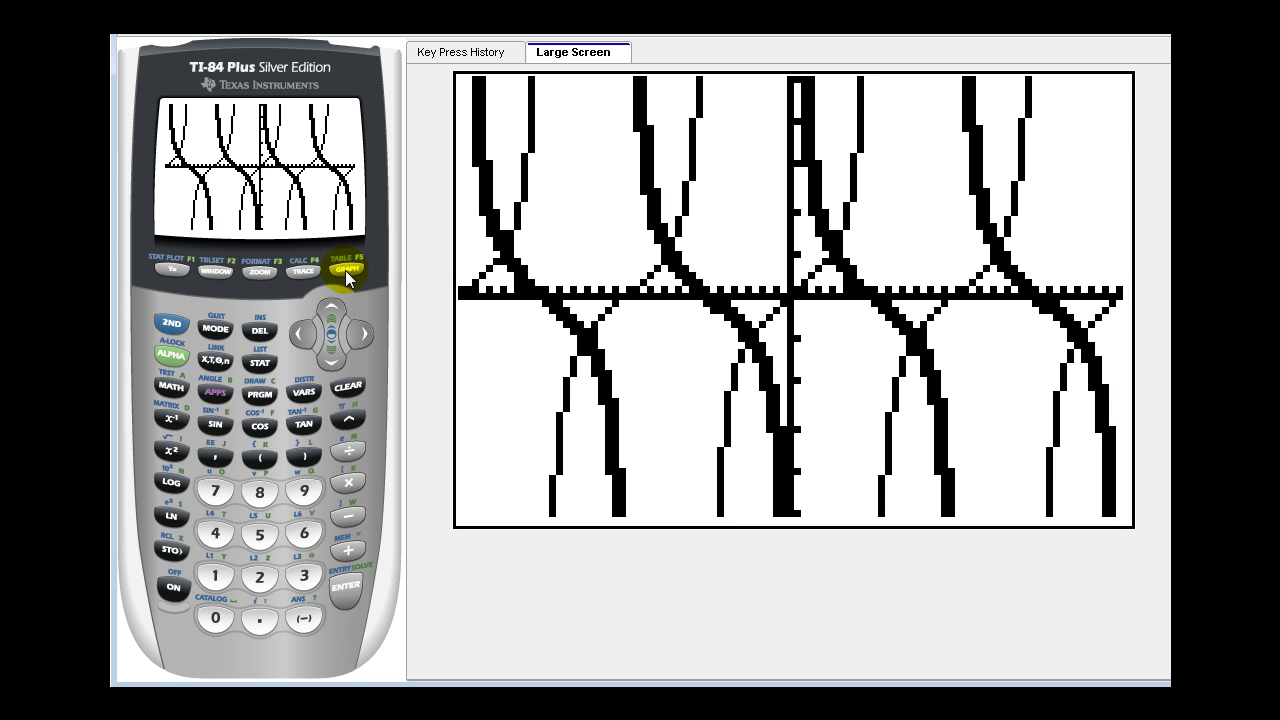
After the graph finishes drawing, return to the Y= editor listing Y1 = 1/tan(X) and Y2 = tan(X)
left_click(169, 270)
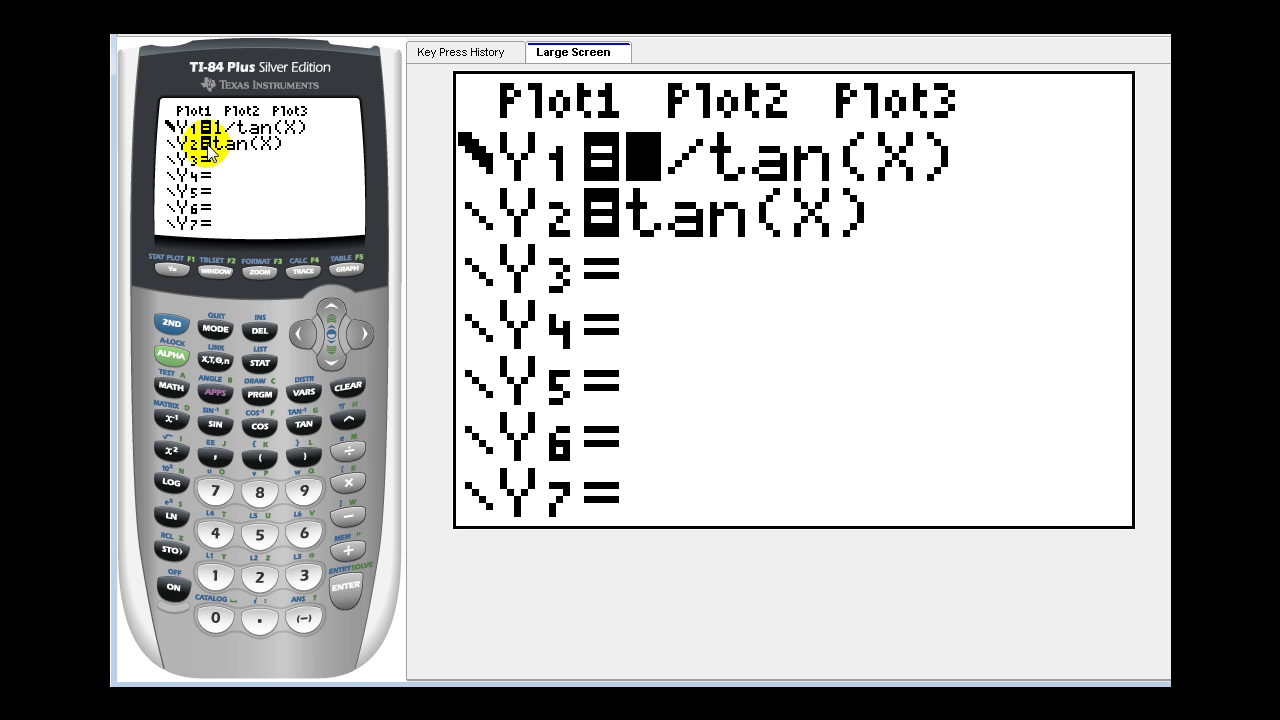
Deselect Y2 = tan(X) and graph only the 1/tan(X) branches
left_click(332, 357)
left_click(303, 329)
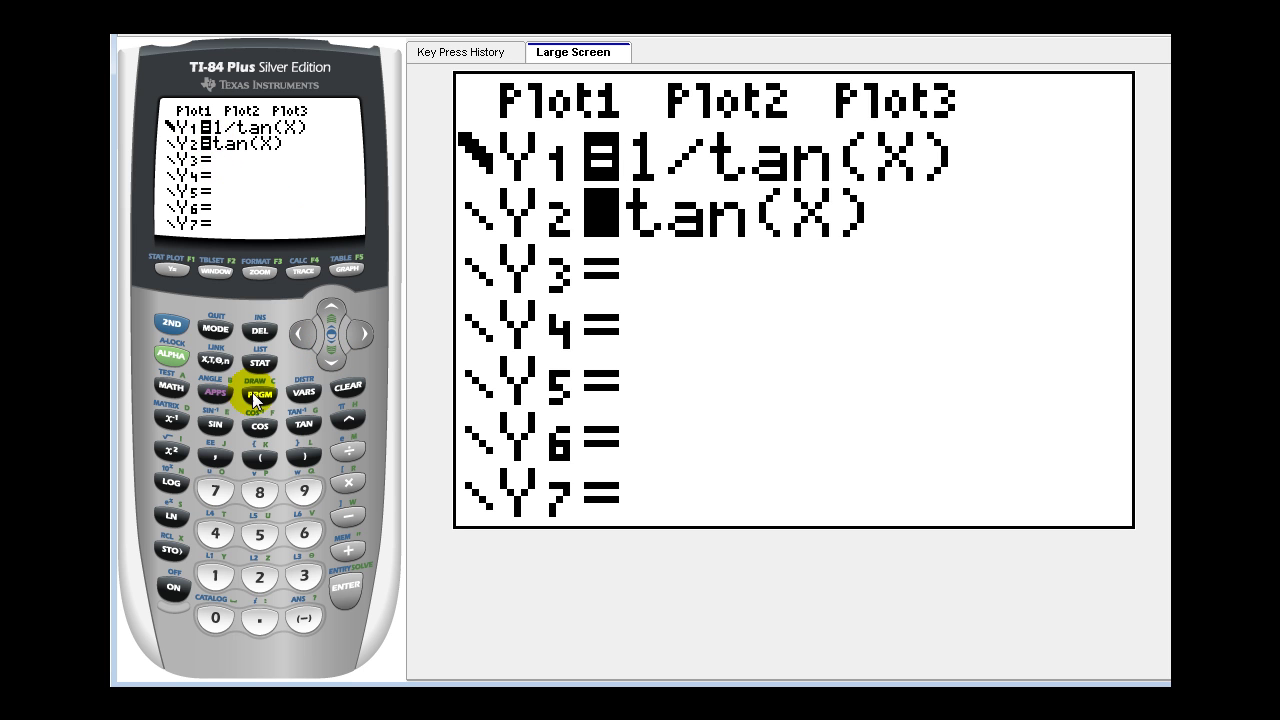
left_click(362, 332)
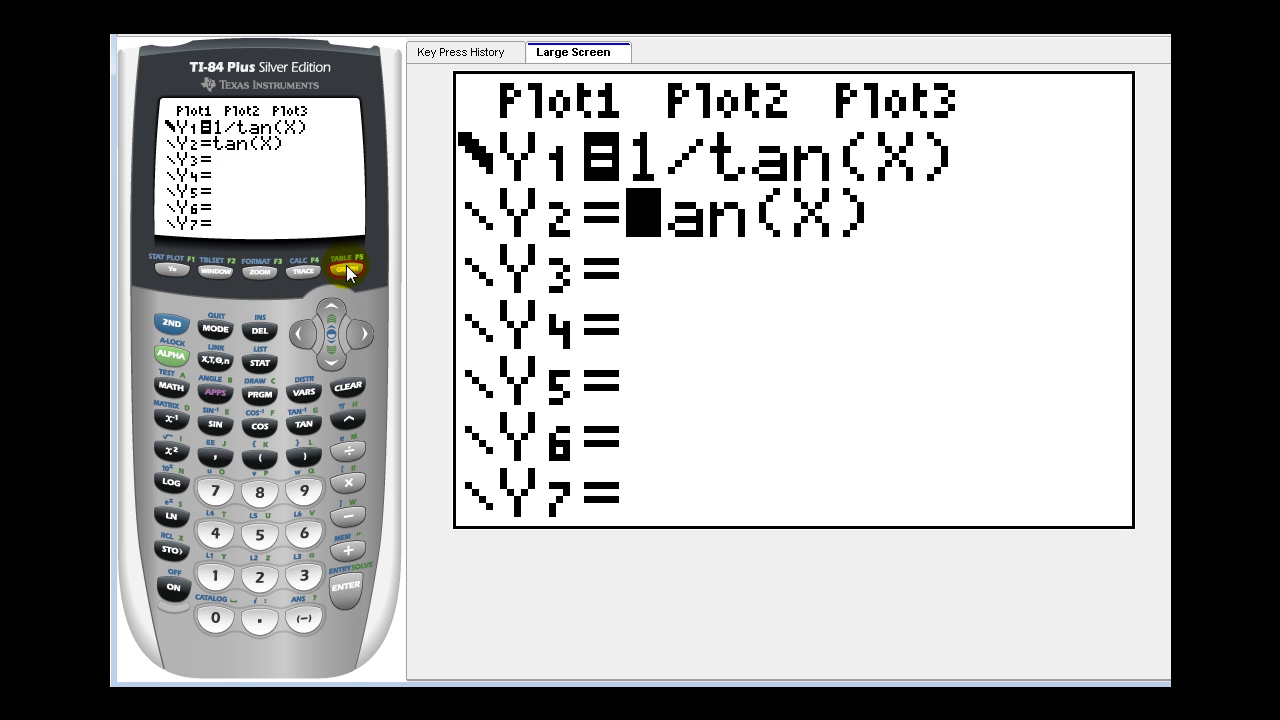
left_click(347, 269)
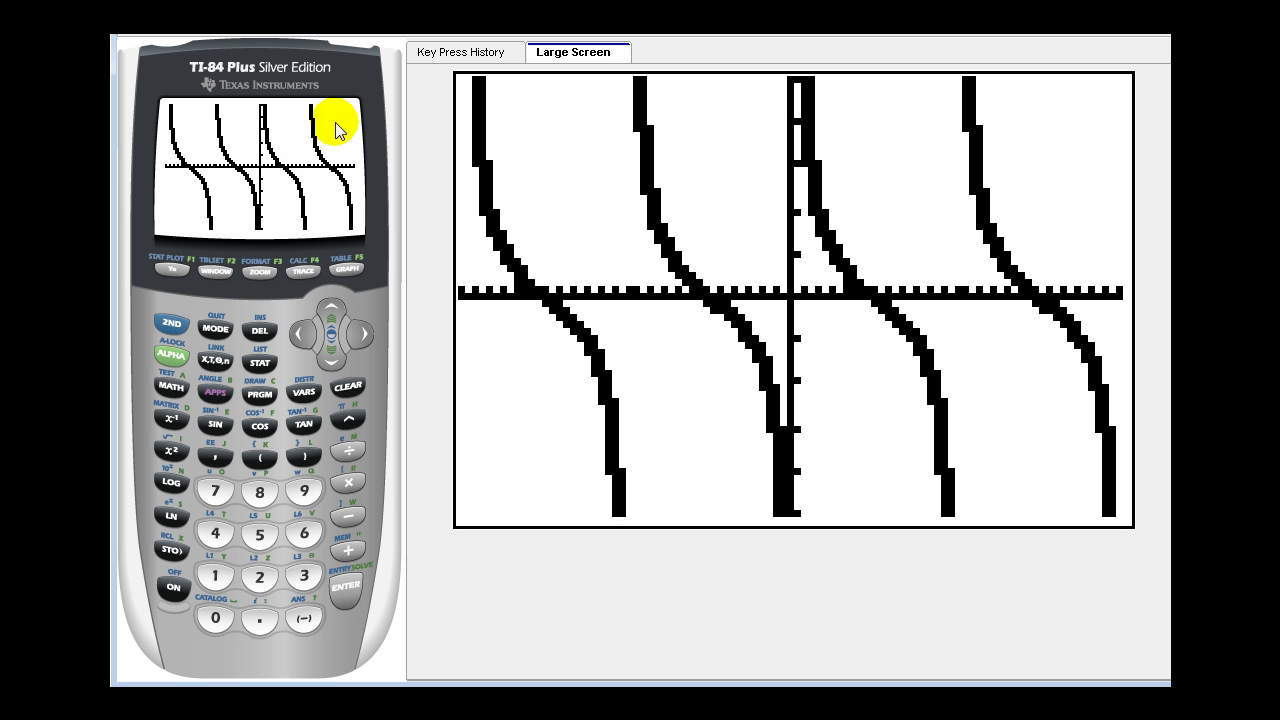
Reselect Y2 = tan(X) and show the table: both are 1 at X=45, ERROR at X=90
left_click(178, 272)
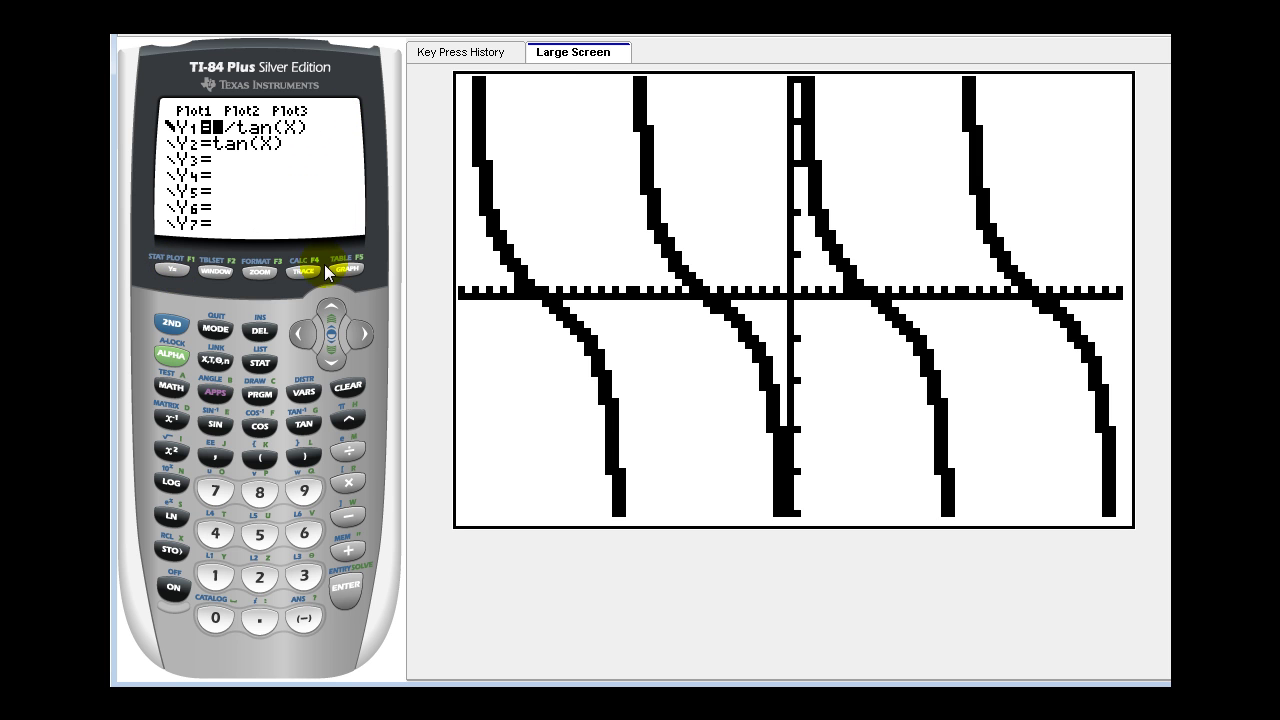
left_click(332, 352)
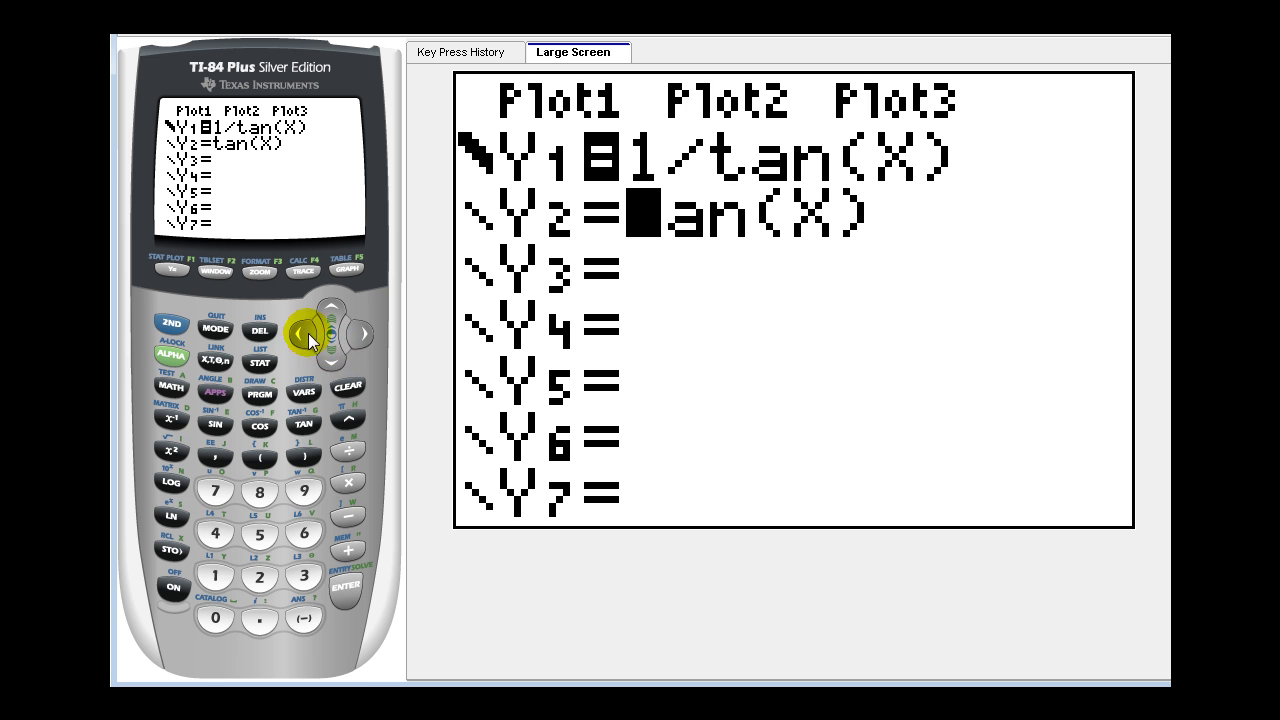
left_click(300, 331)
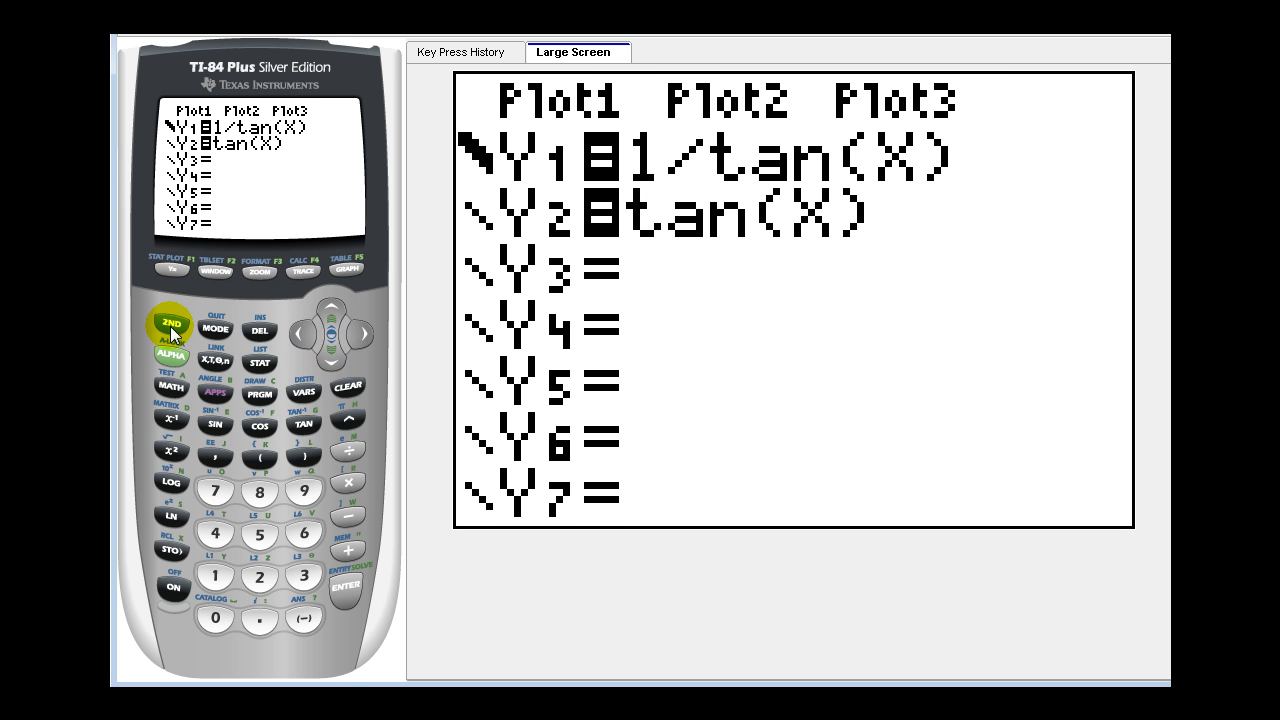
left_click(171, 326)
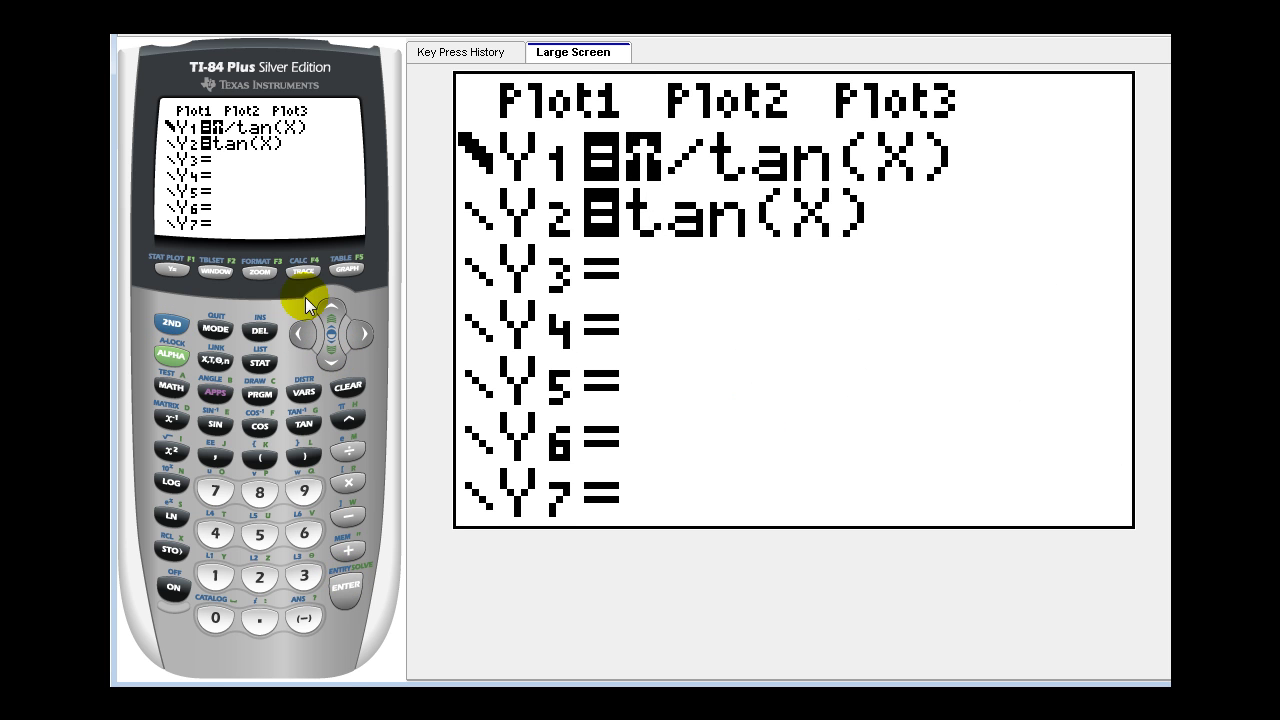
left_click(351, 269)
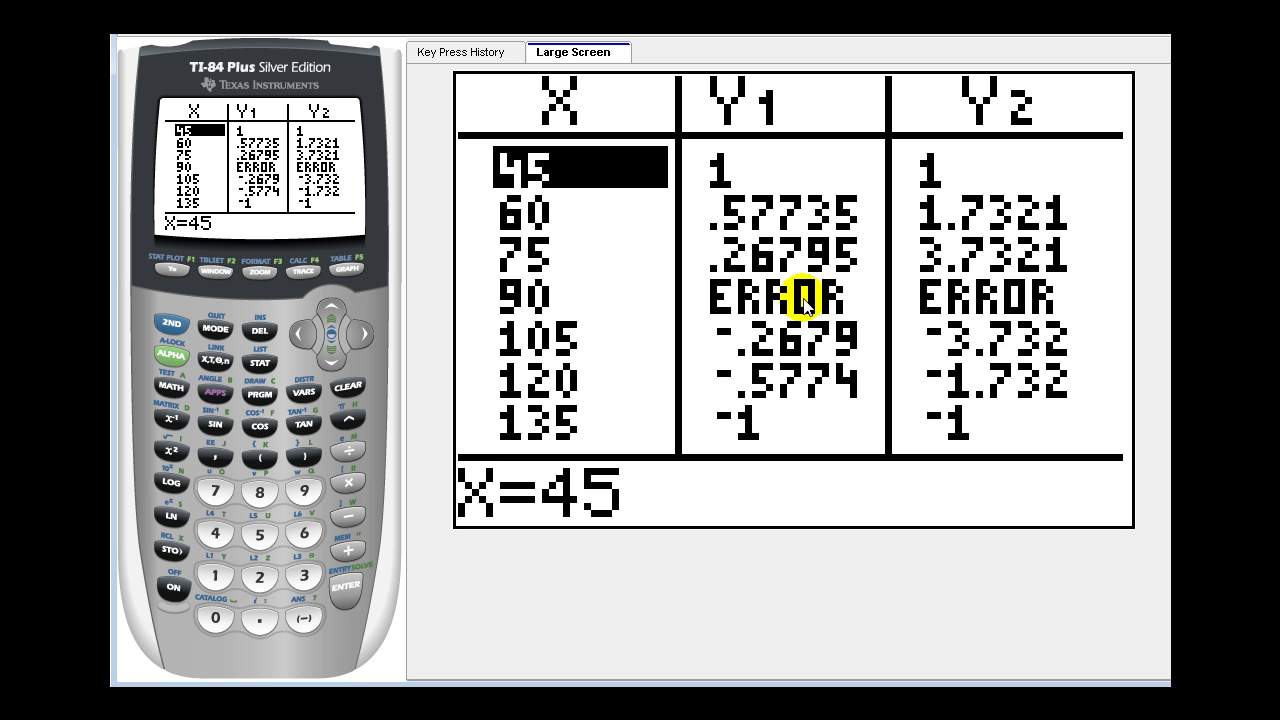
Regraph 1/tan(X) and tan(X), revisit the degree table, then open the MODE screen
left_click(345, 270)
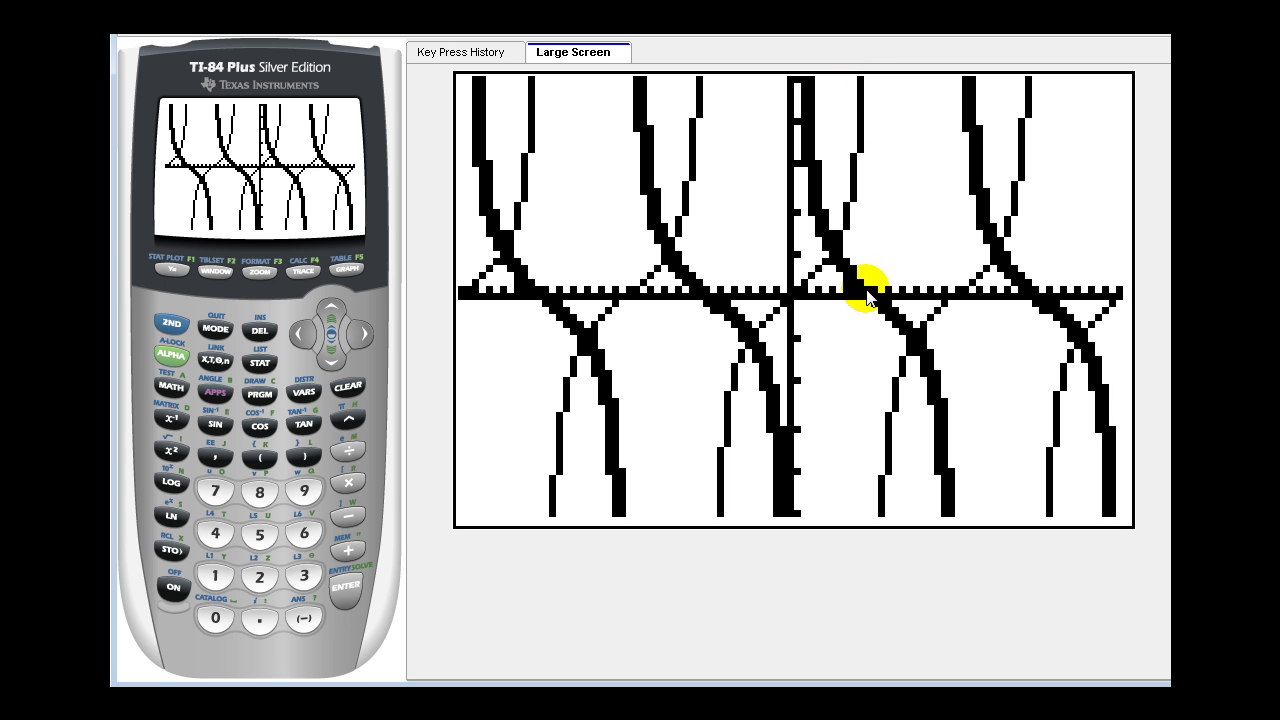
left_click(170, 325)
left_click(347, 270)
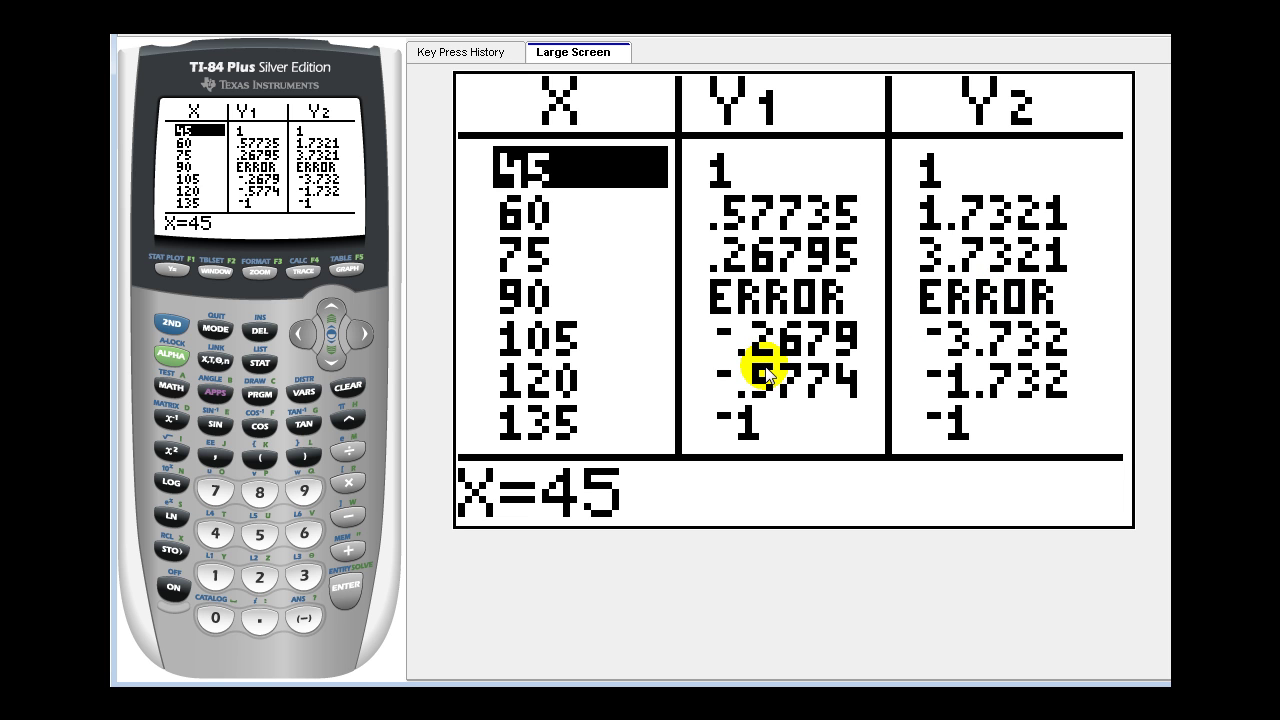
left_click(347, 269)
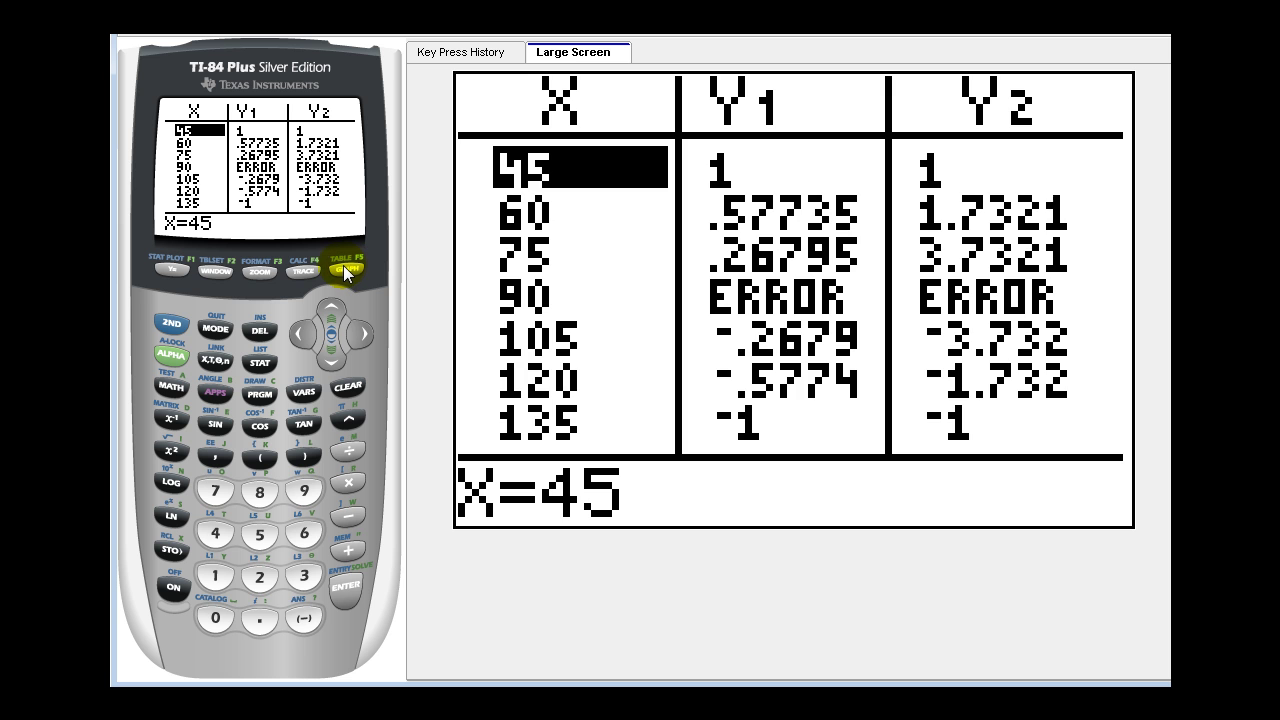
left_click(213, 329)
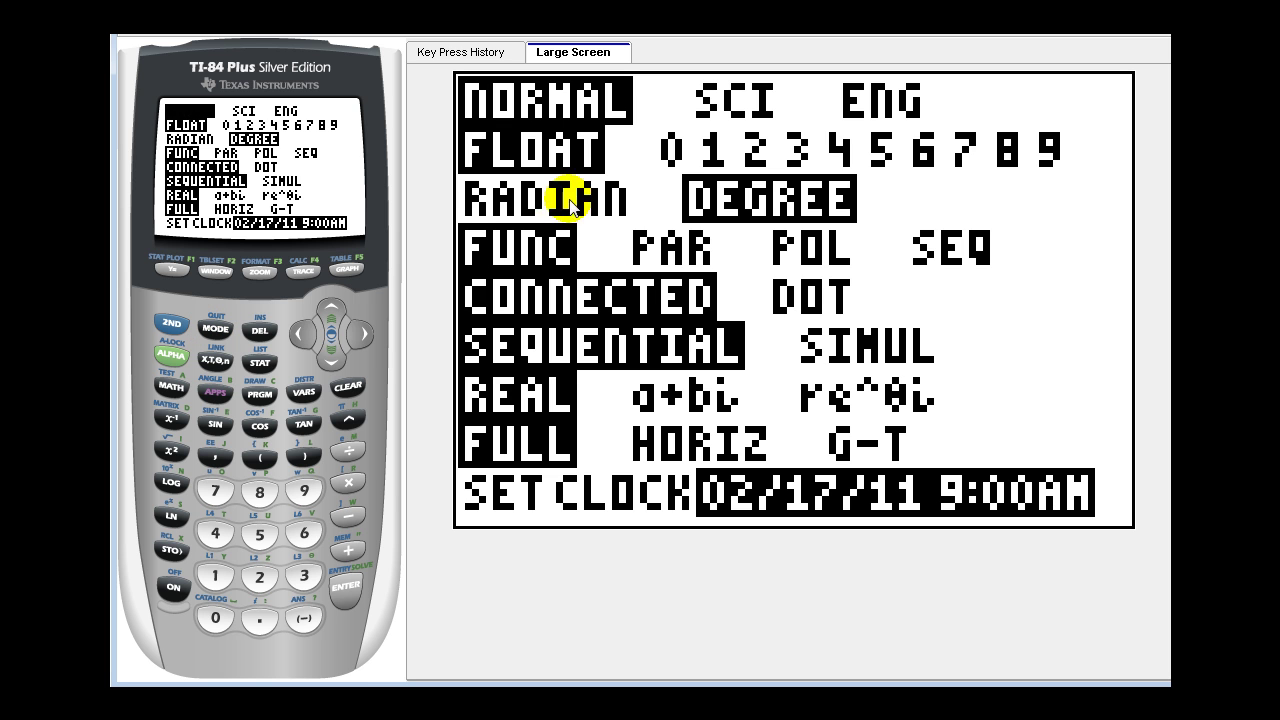
Set the angle mode to RADIAN and bring up the WINDOW settings
left_click(333, 355)
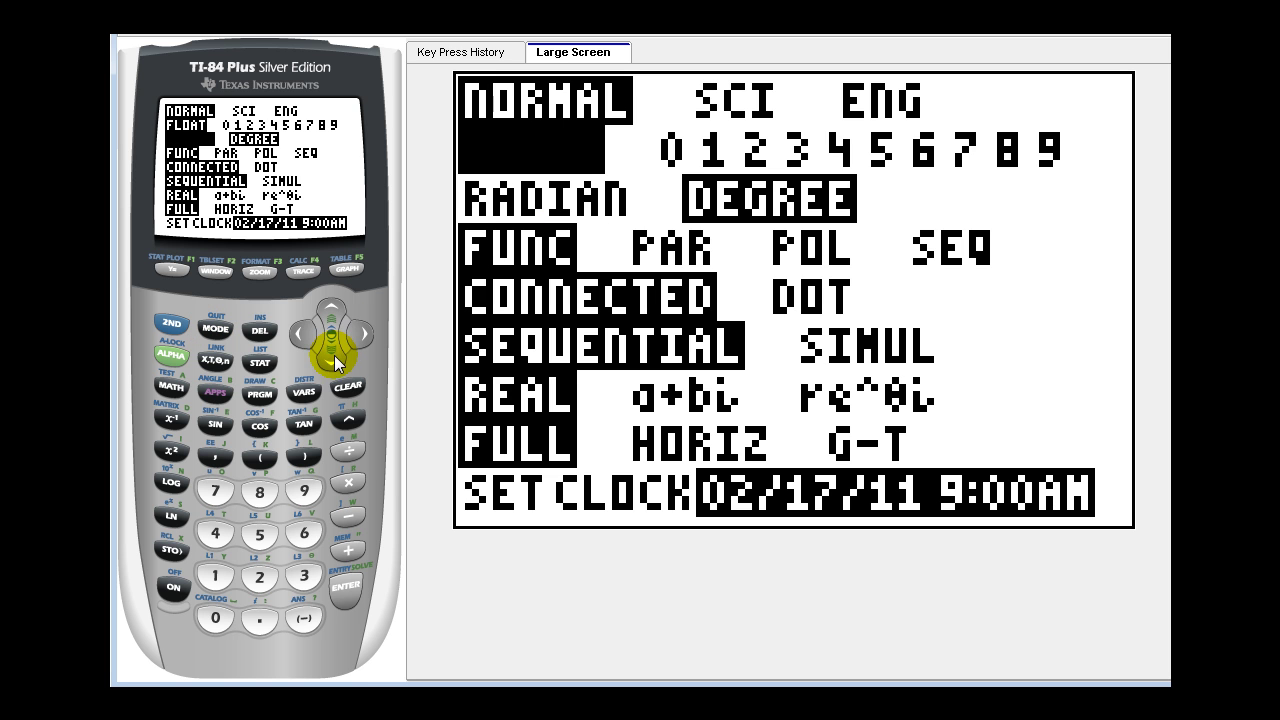
left_click(334, 355)
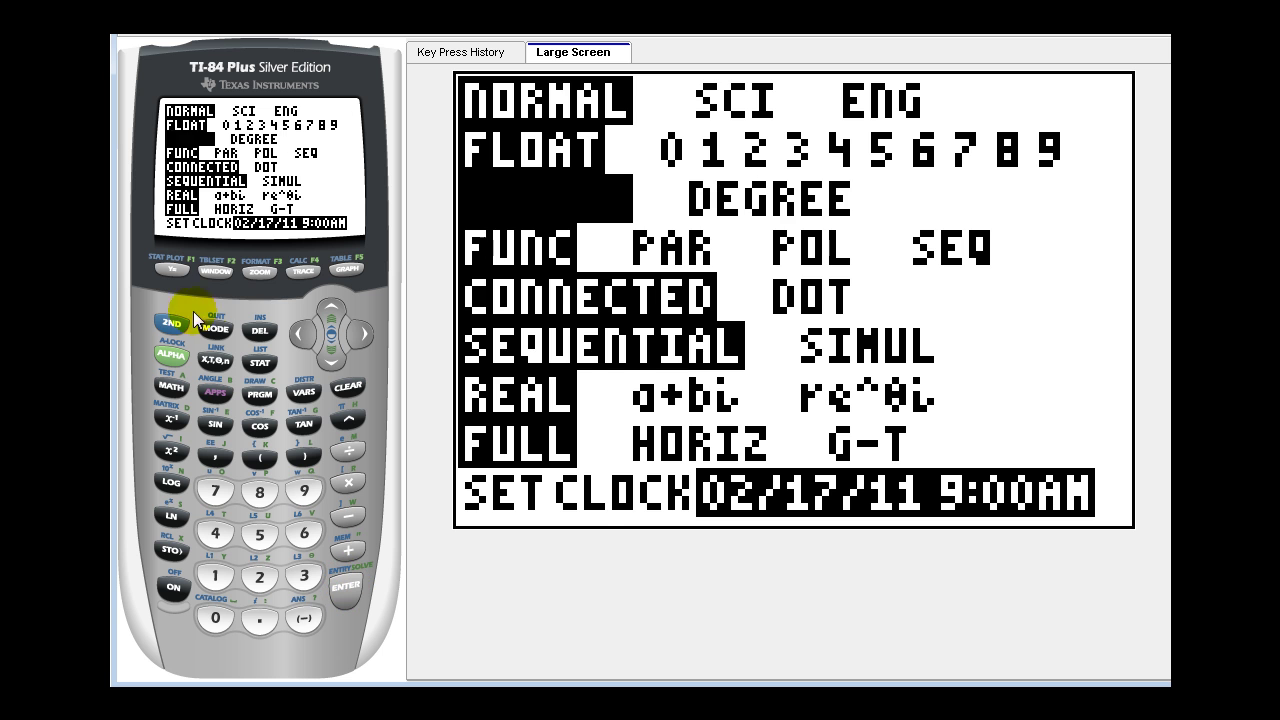
left_click(215, 271)
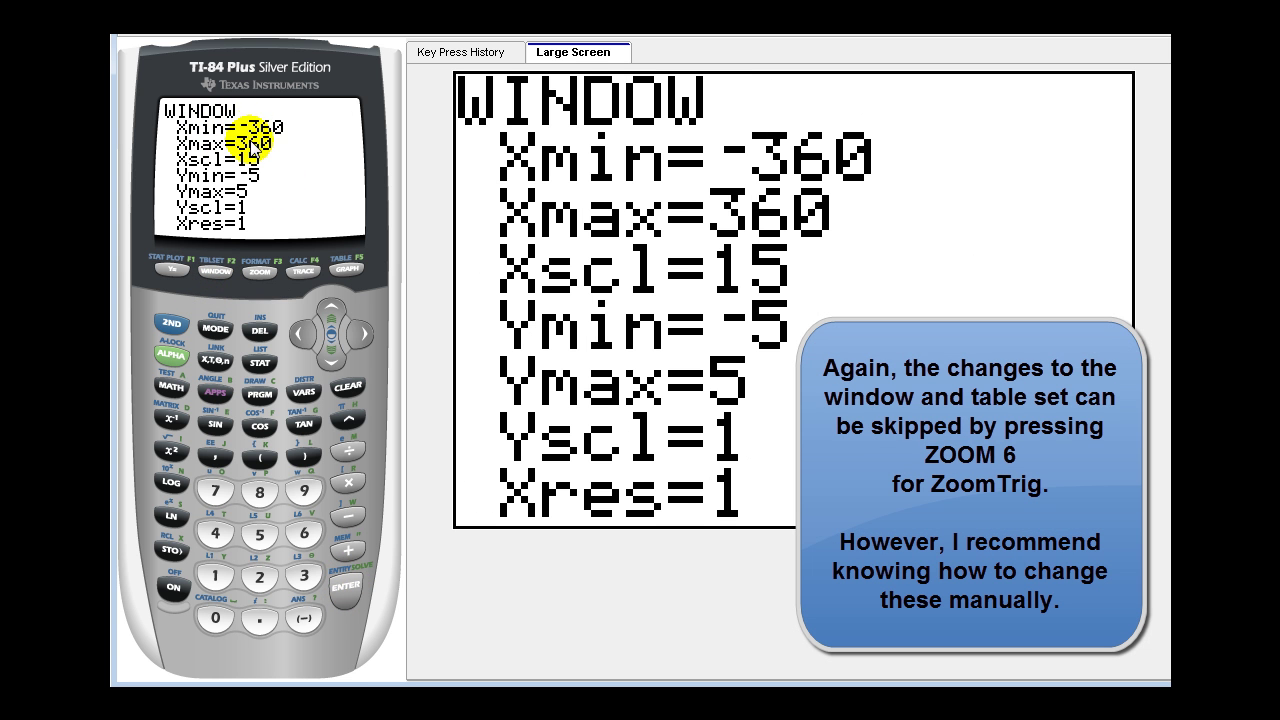
Set the window's Xmin to −2π
left_click(306, 620)
left_click(259, 577)
left_click(172, 324)
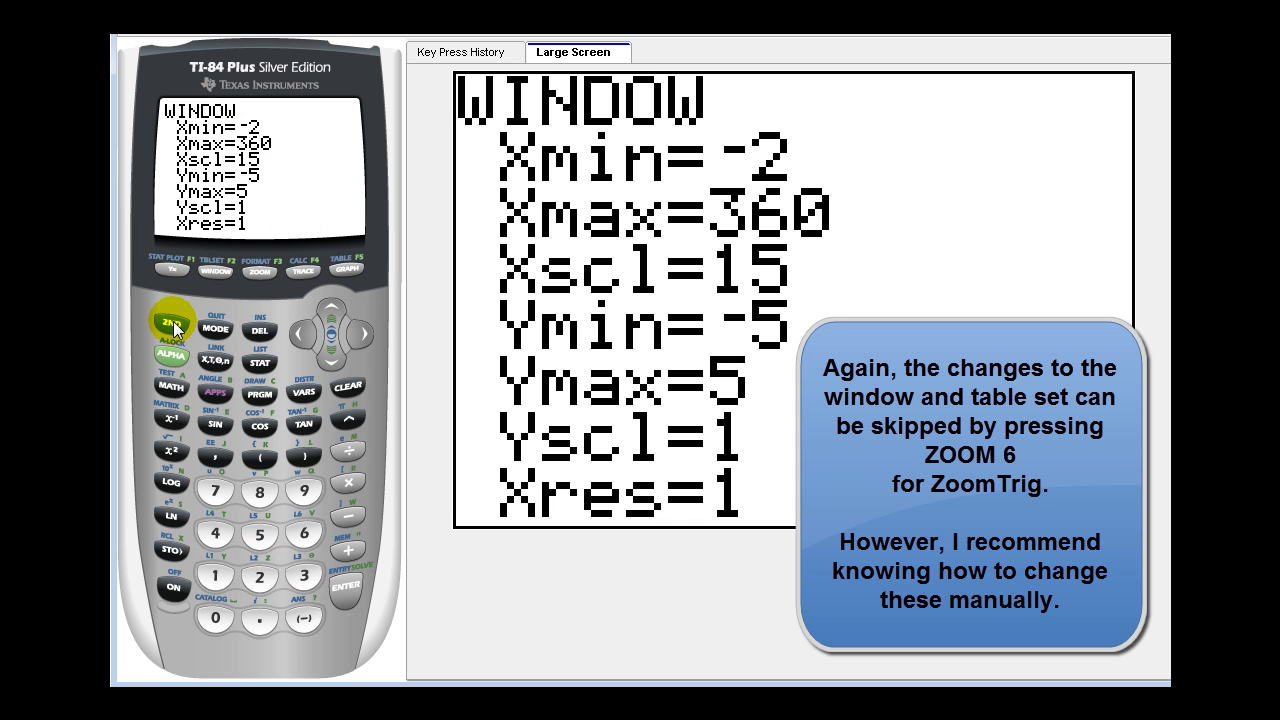
left_click(343, 416)
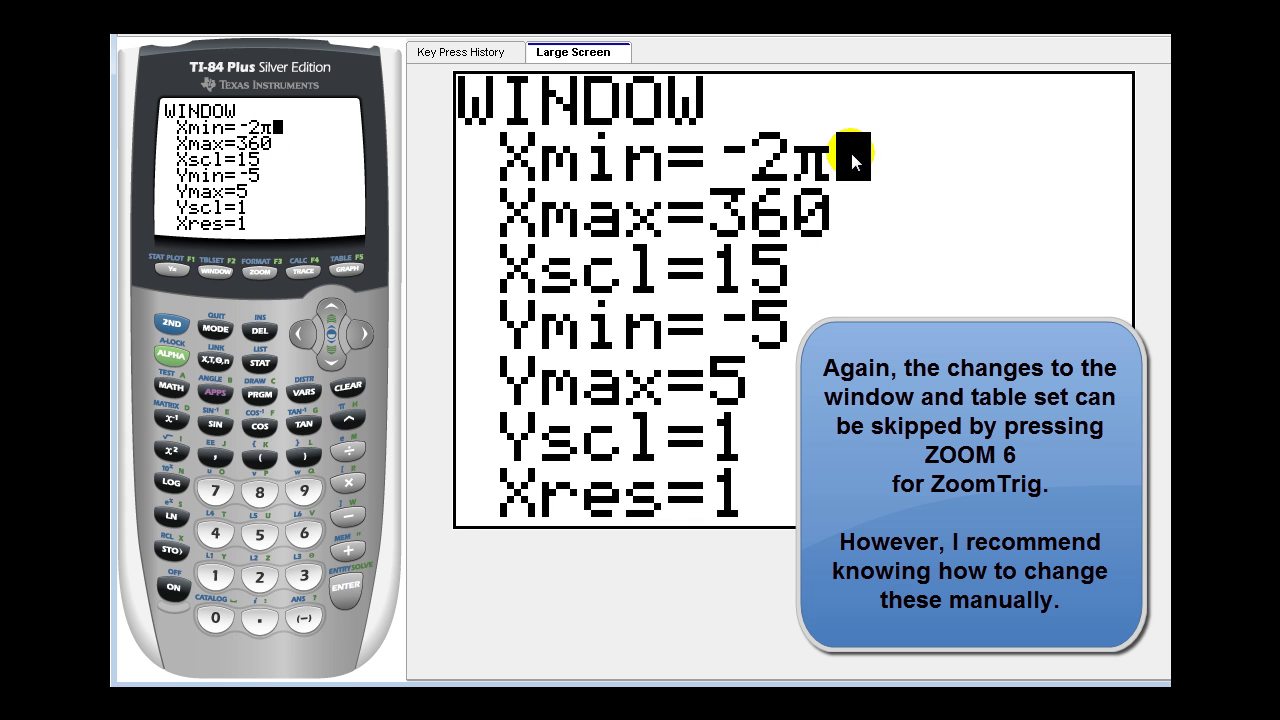
left_click(345, 587)
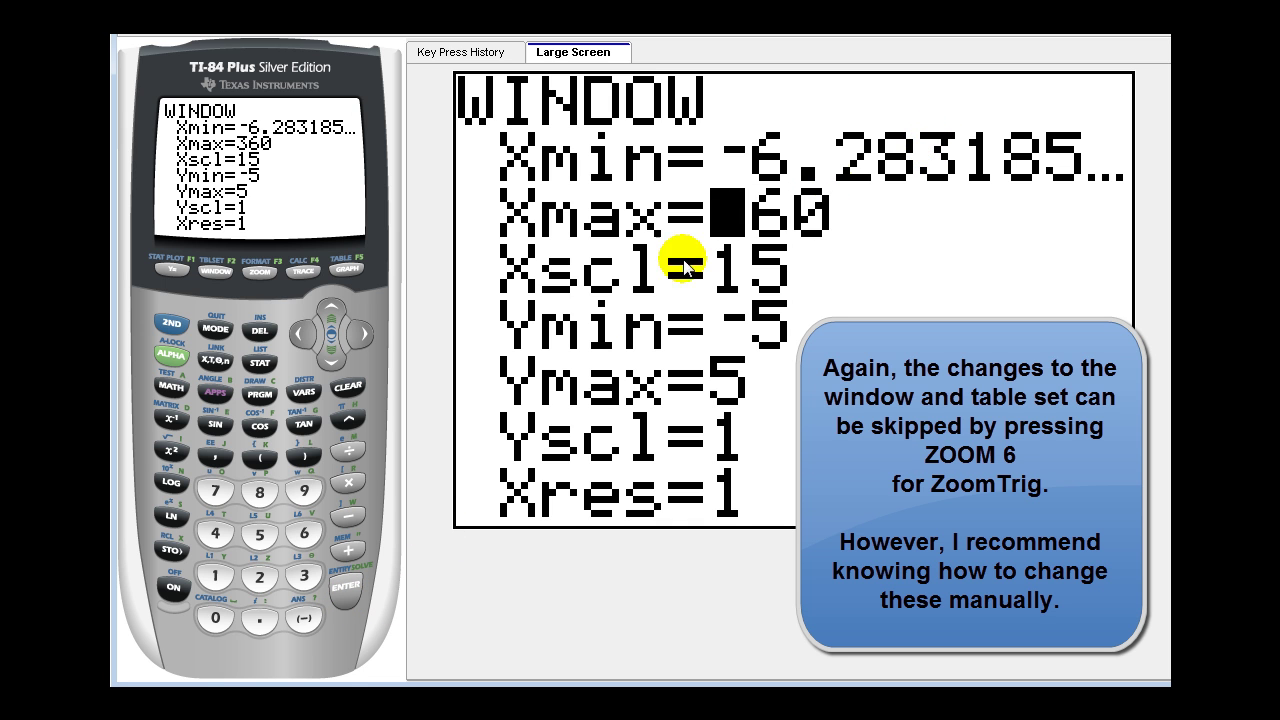
Set Xmax to 2π and bring up the TBLSET screen
left_click(262, 577)
left_click(182, 324)
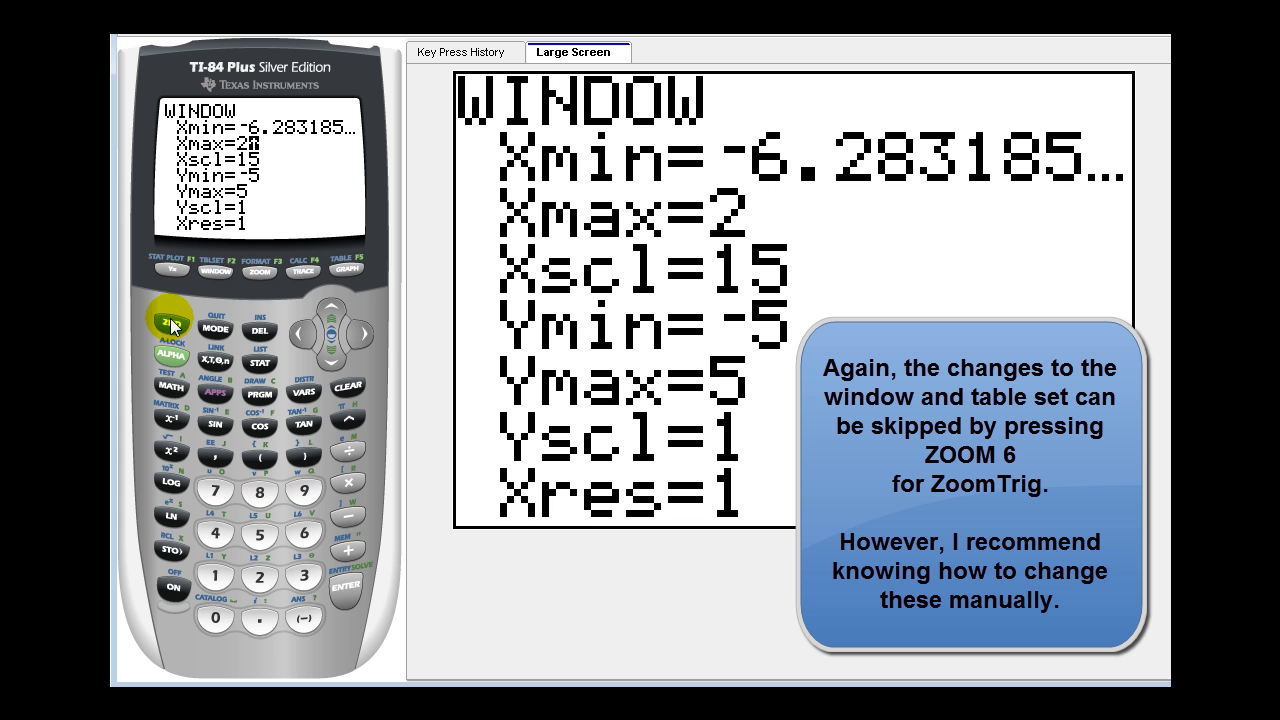
left_click(344, 418)
left_click(347, 589)
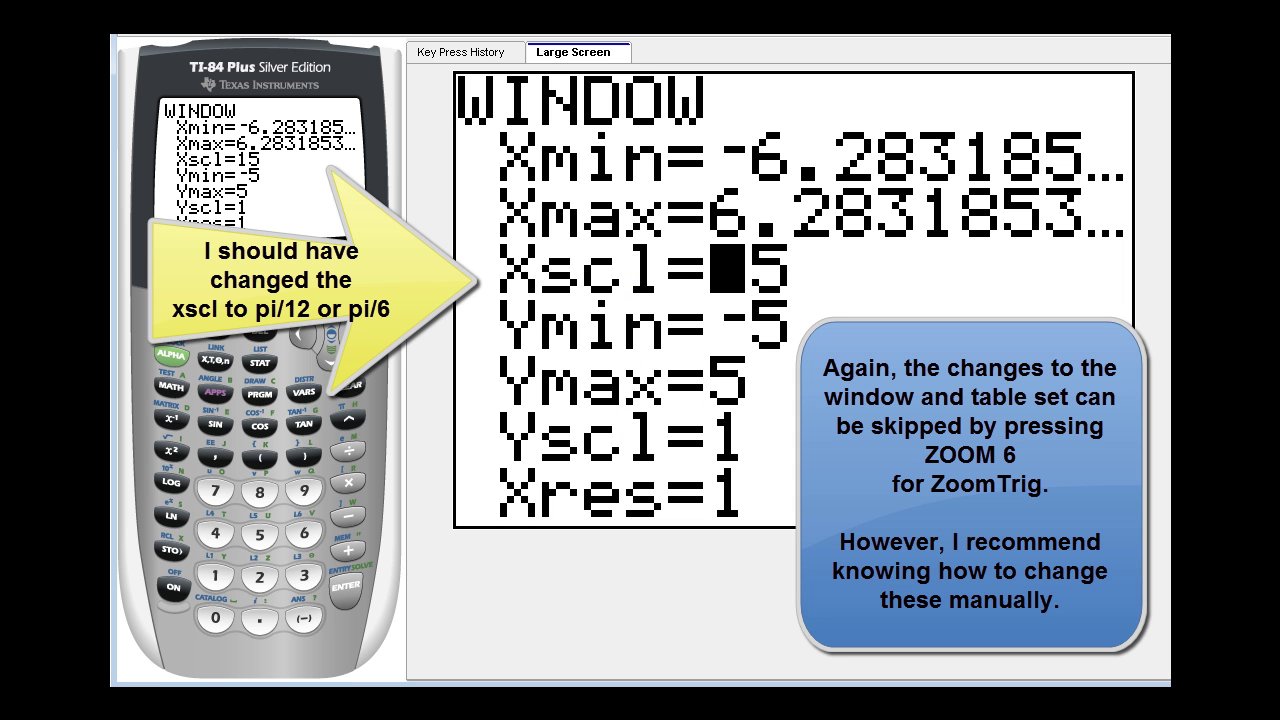
left_click(172, 323)
left_click(215, 270)
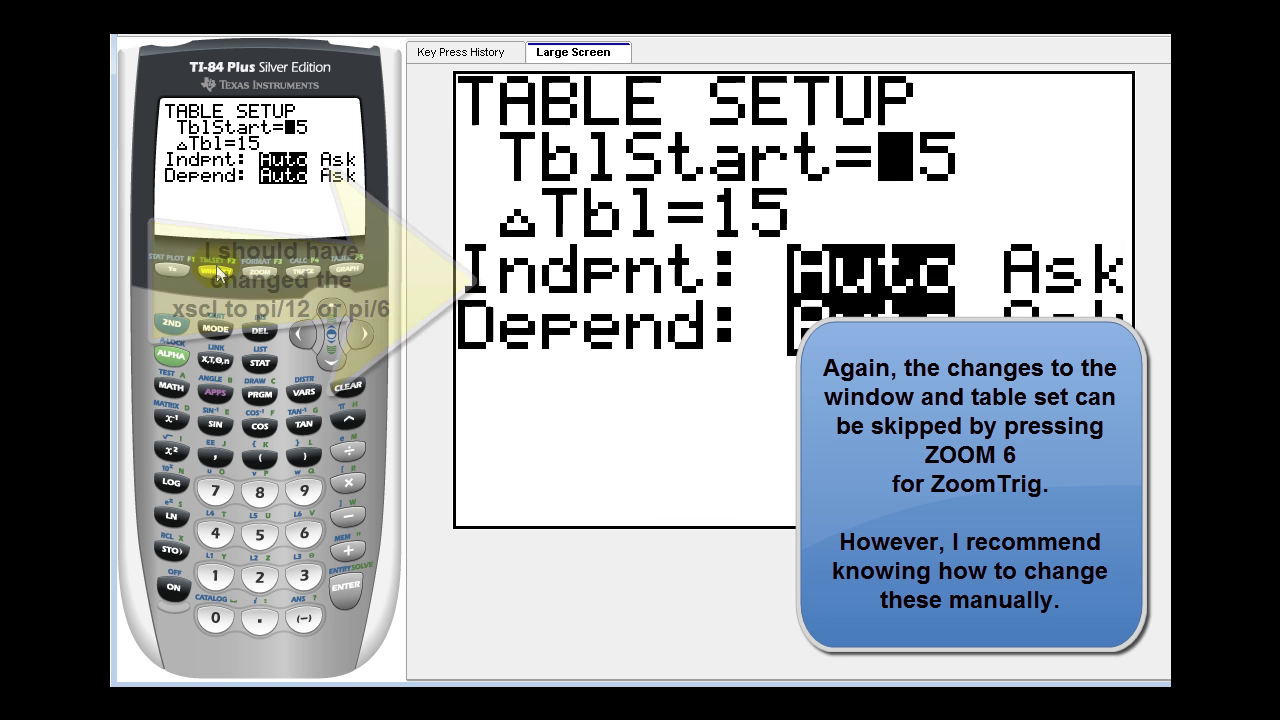
Set TblStart to 0 and ΔTbl to π/6, then graph 1/tan(X) and tan(X) in radians
left_click(214, 614)
left_click(343, 590)
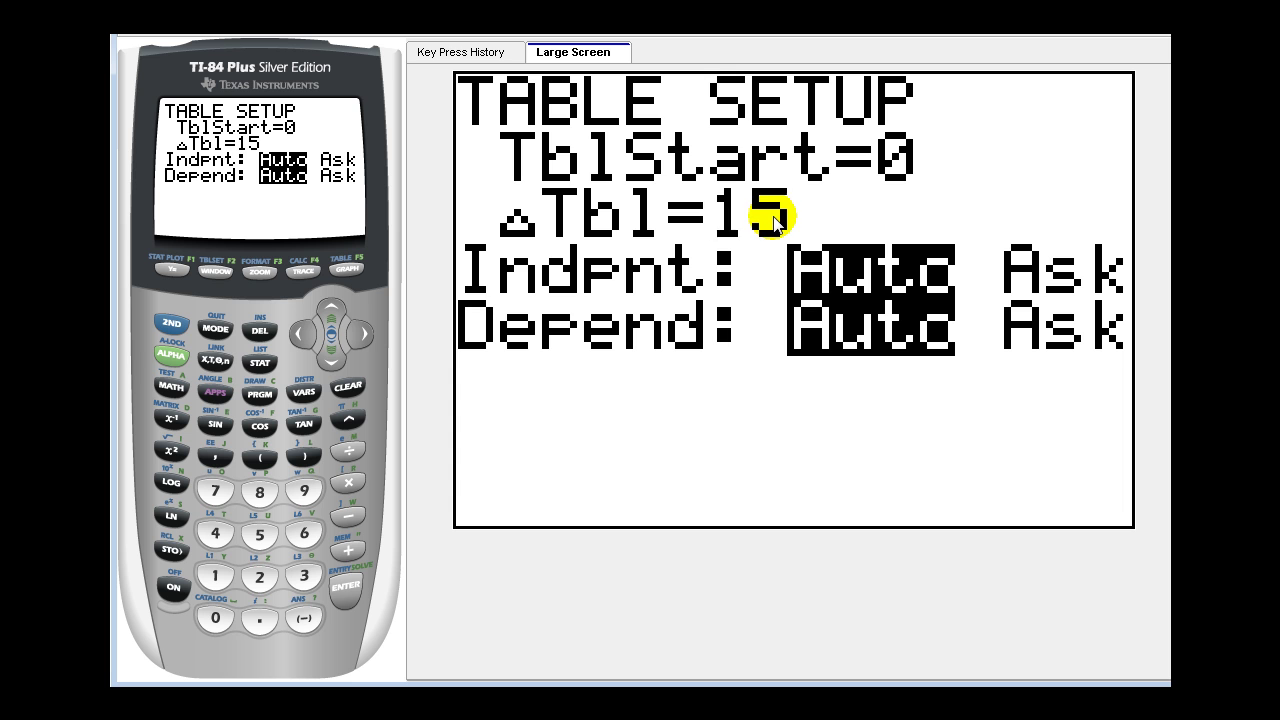
left_click(171, 323)
left_click(345, 416)
left_click(346, 447)
left_click(305, 533)
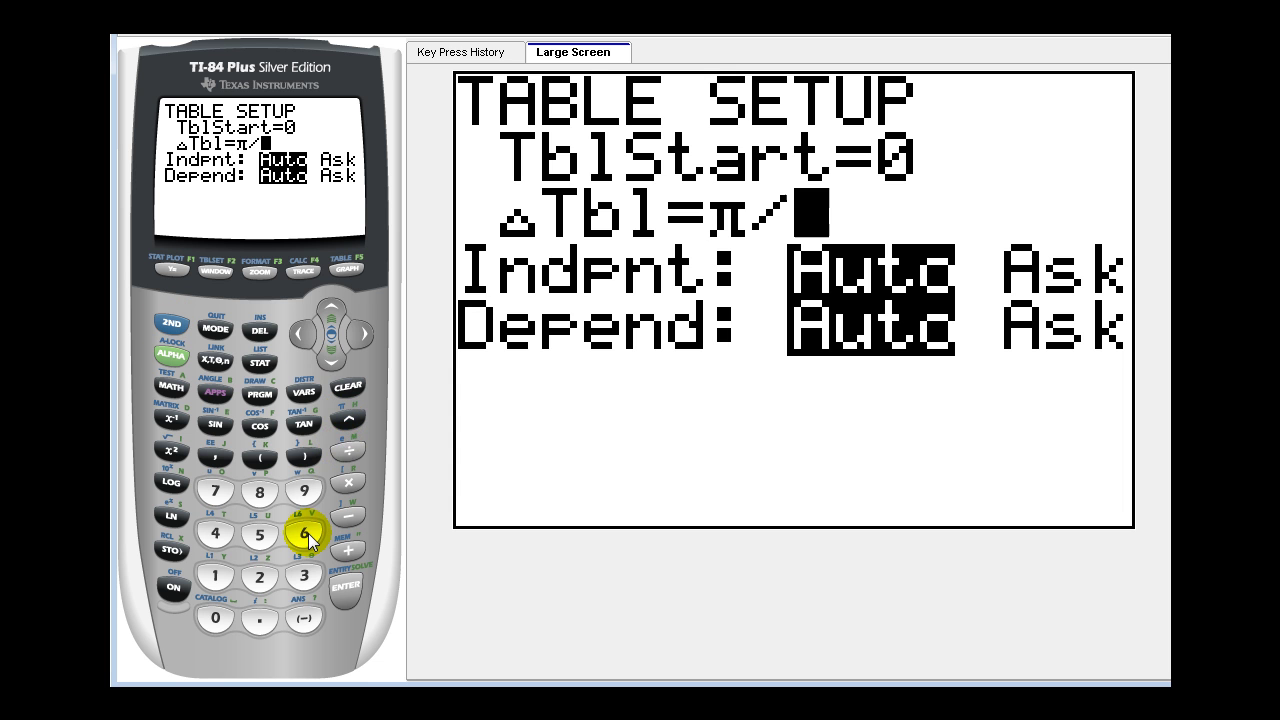
left_click(342, 585)
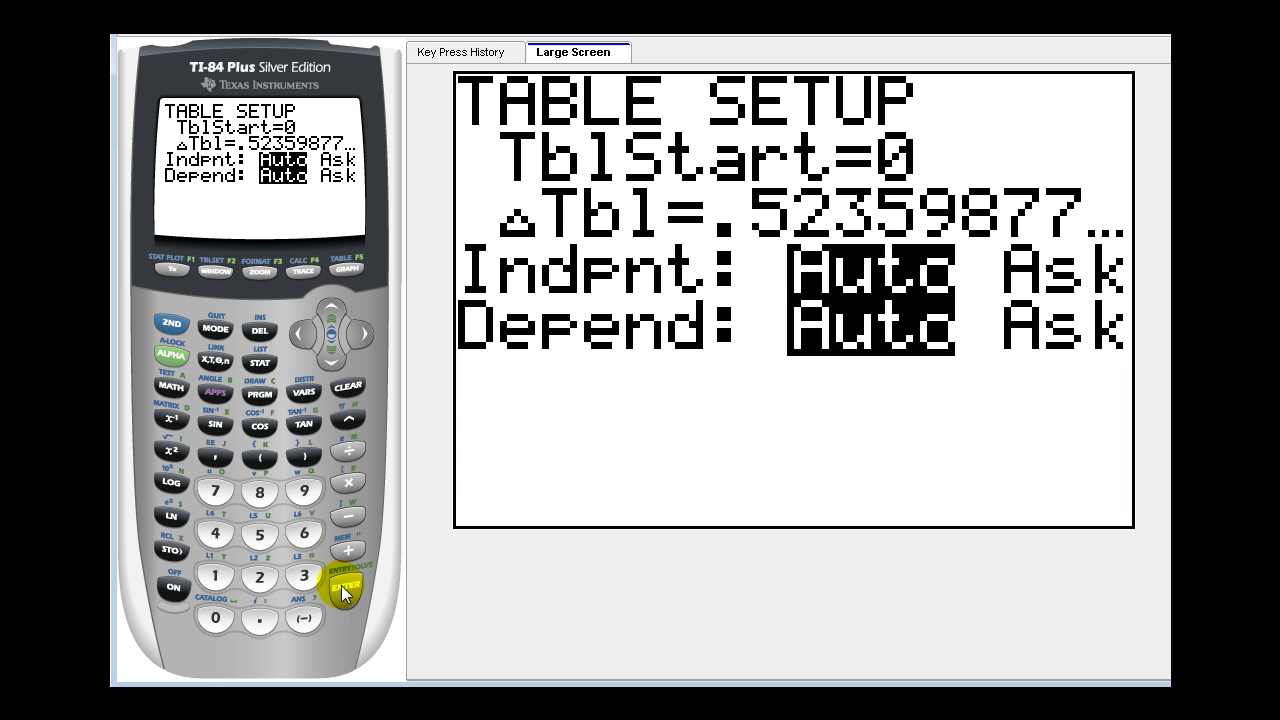
left_click(344, 268)
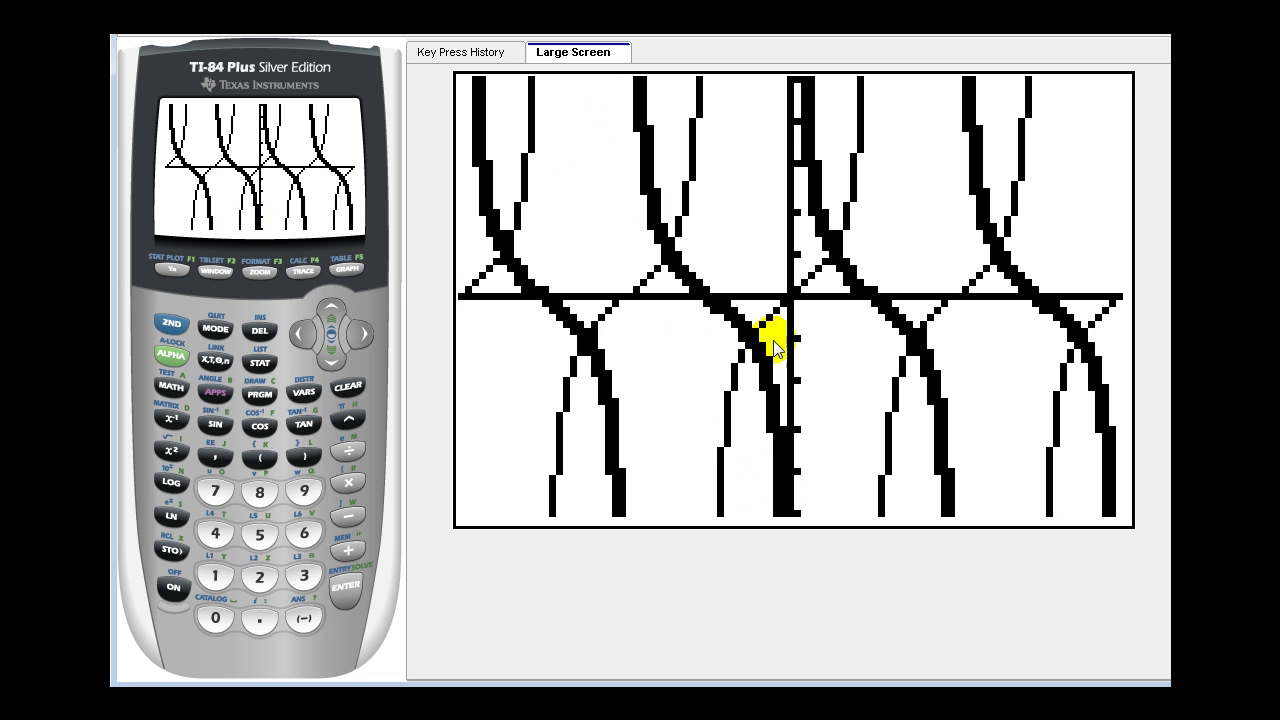
Review the radian table in π/6 steps, then return to the Y= editor
left_click(172, 323)
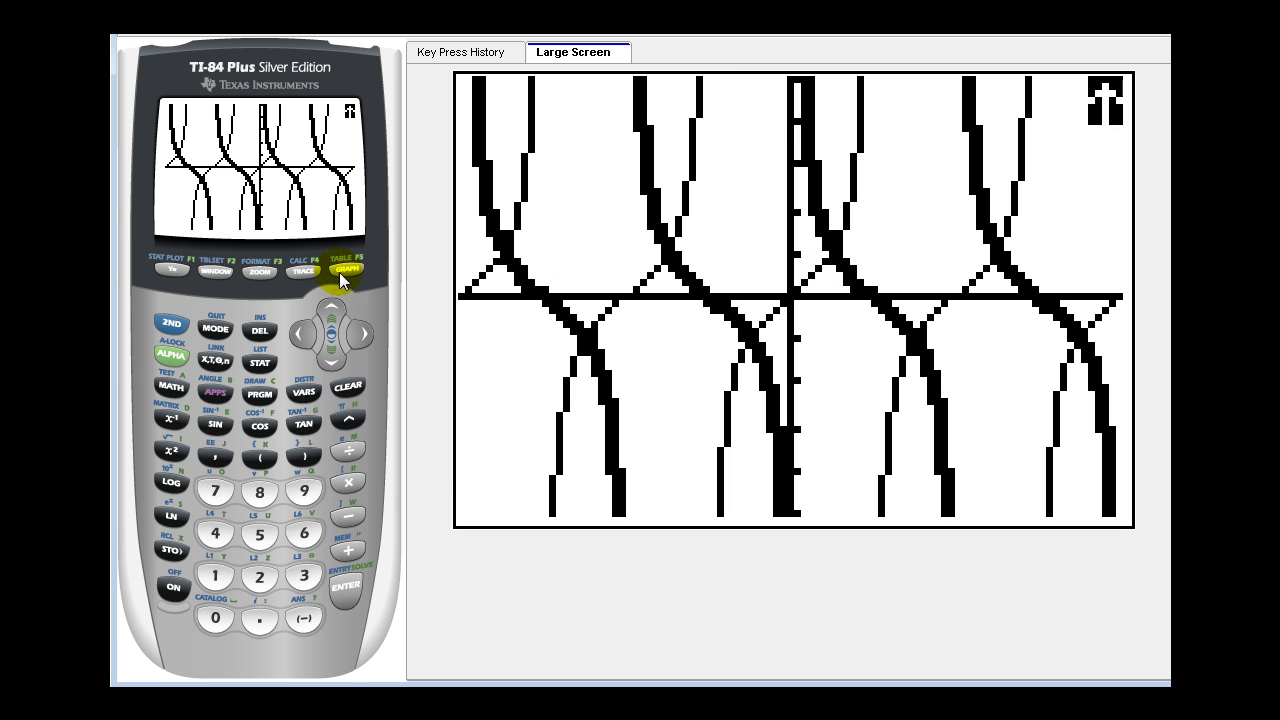
left_click(348, 271)
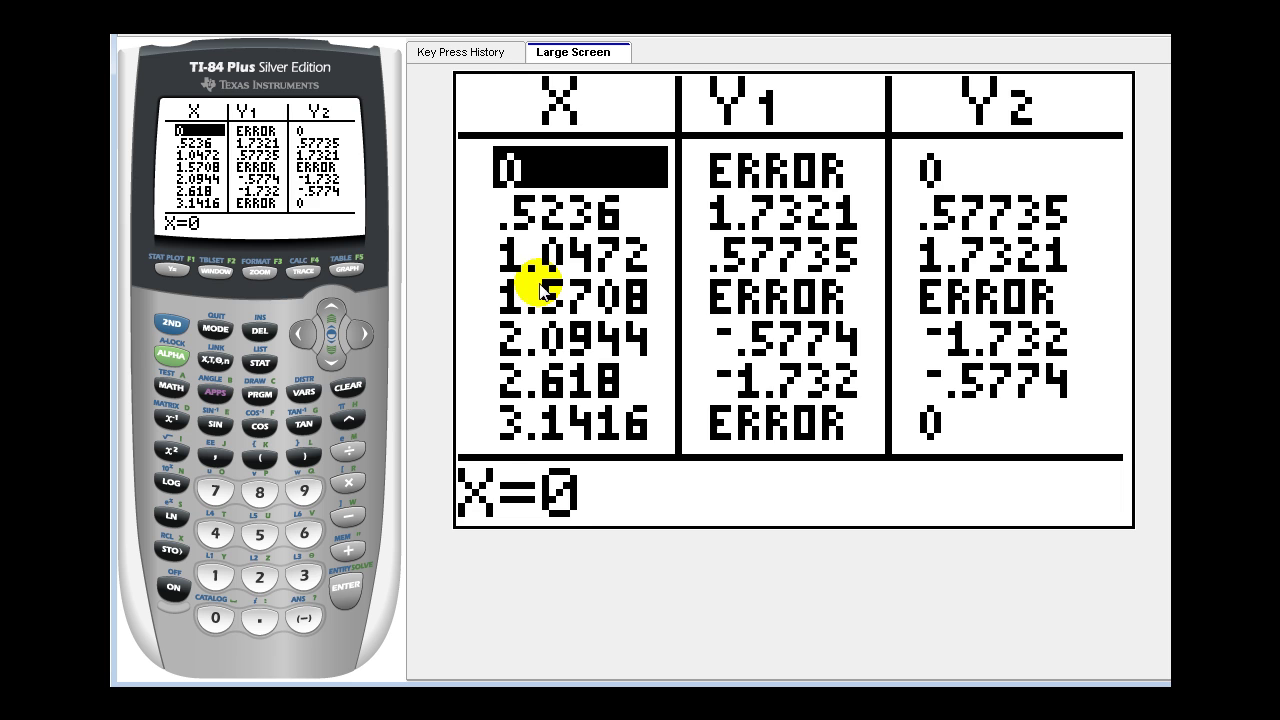
key("F1")
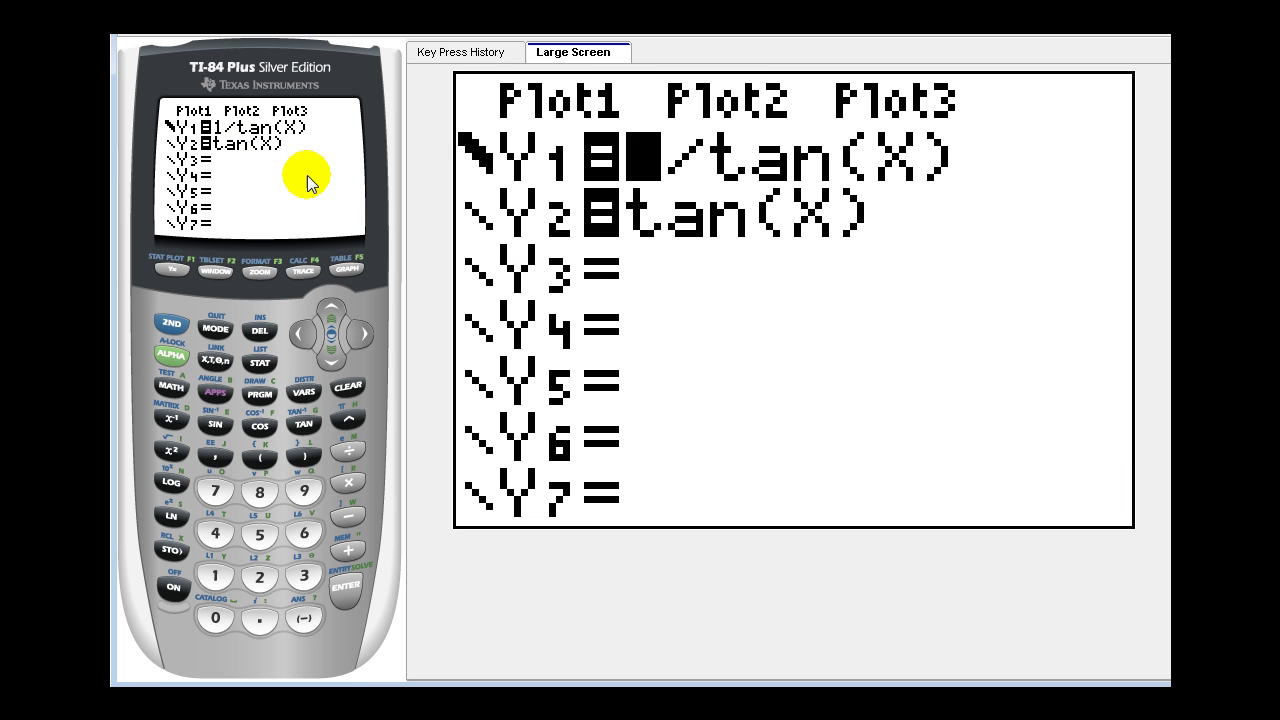
Change Y1 to 1/cos(X) and Y2 to cos(X)
left_click(362, 336)
left_click(362, 336)
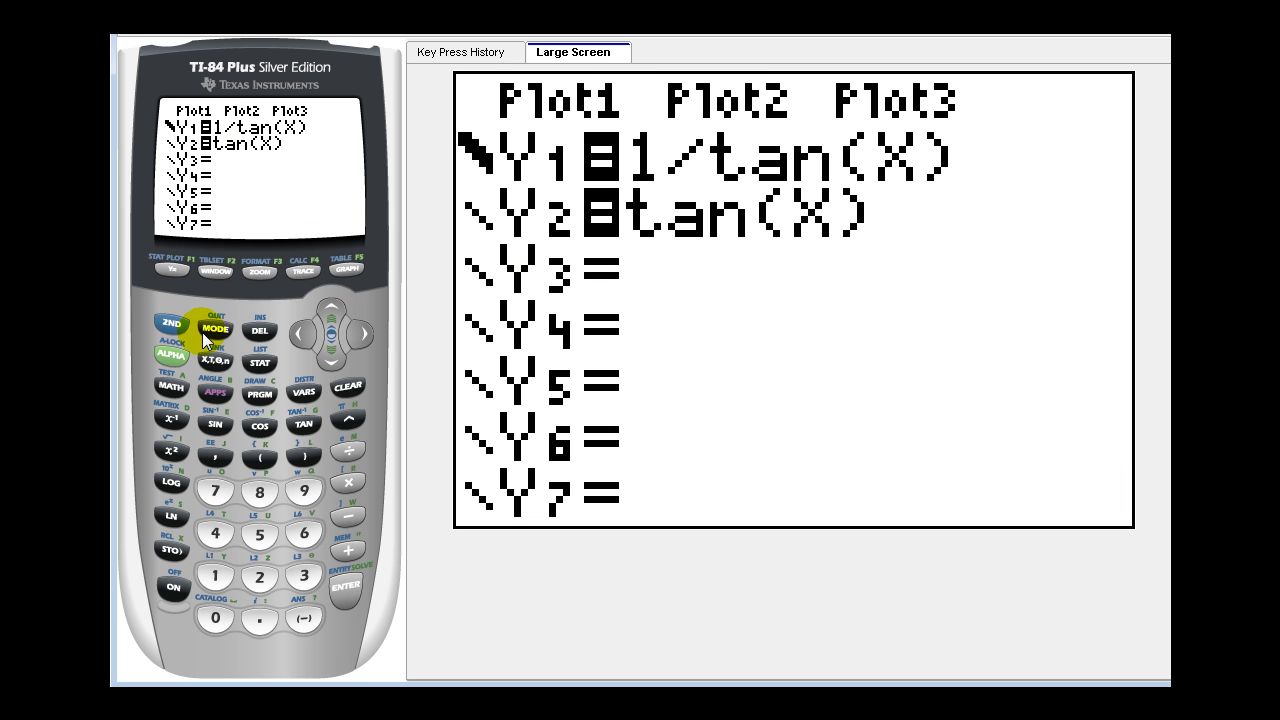
left_click(260, 427)
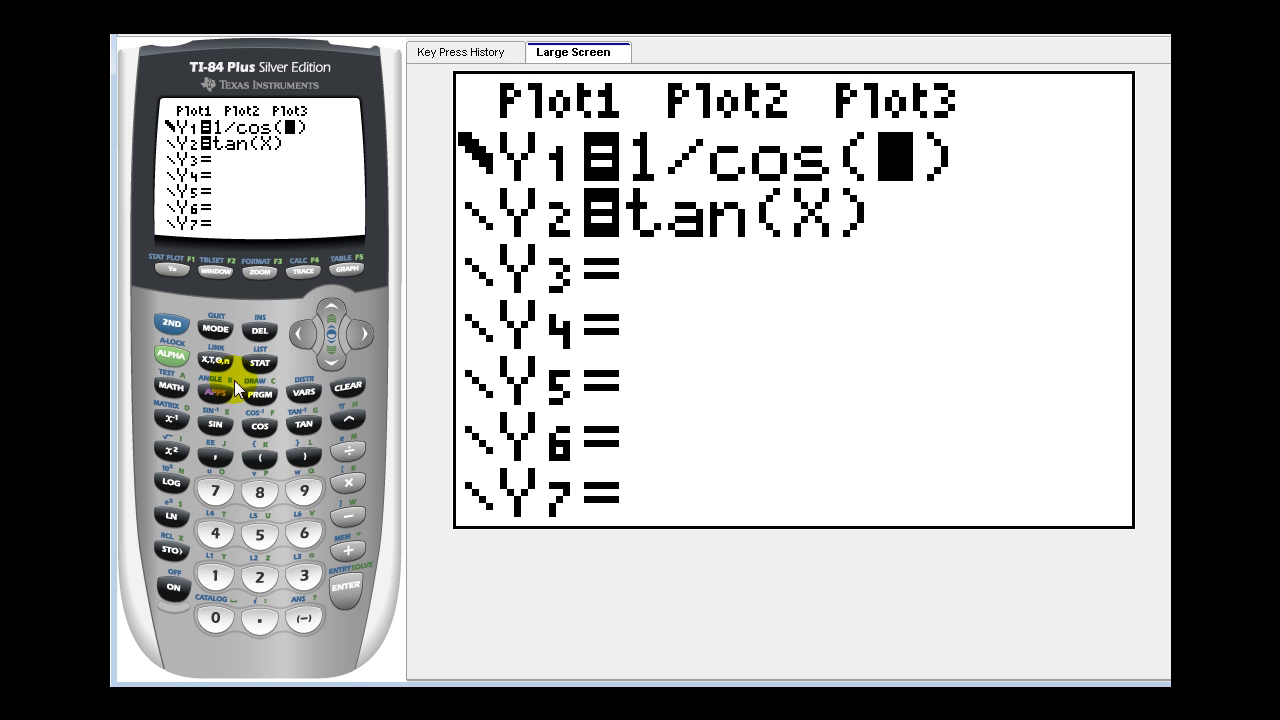
left_click(338, 356)
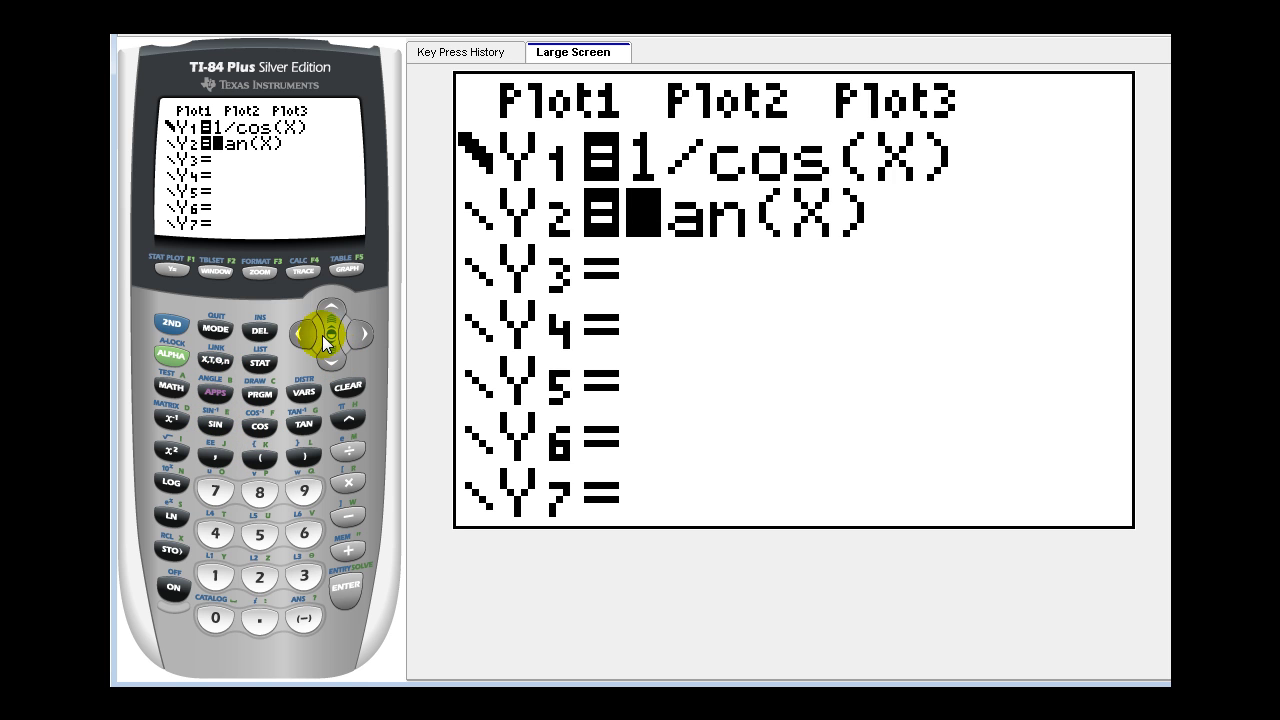
left_click(262, 426)
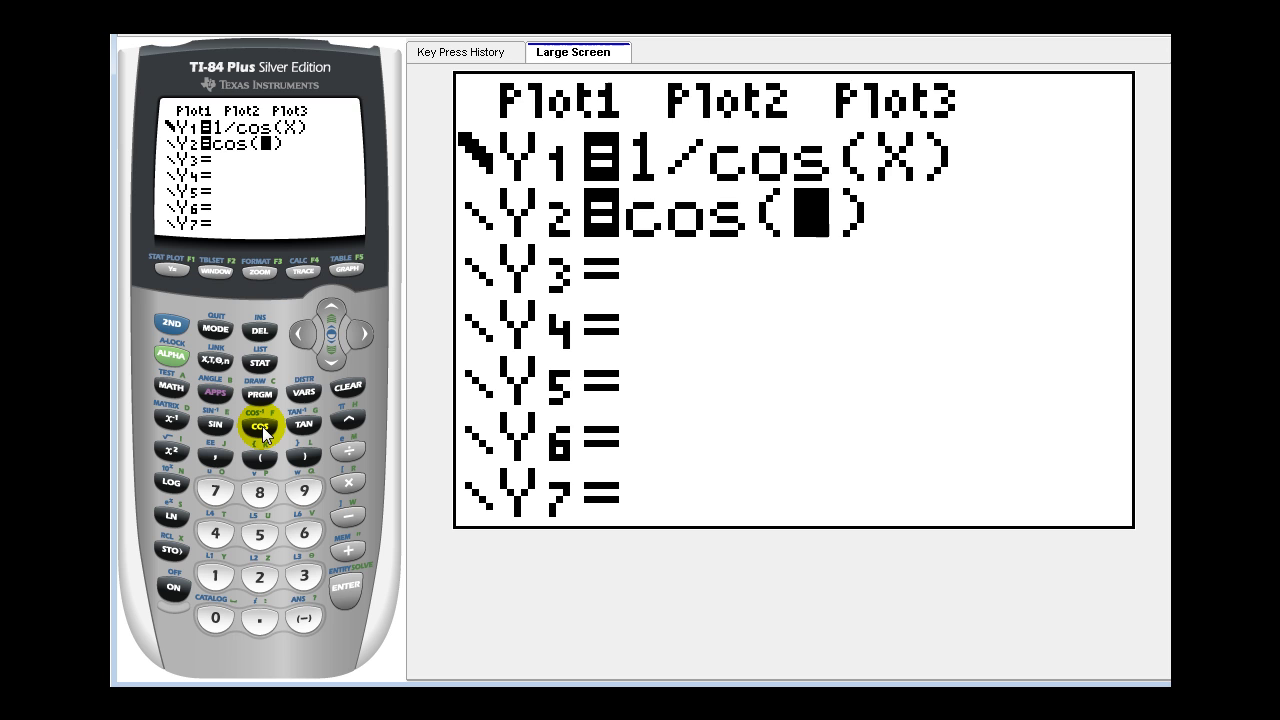
Graph 1/cos(X) and cos(X) in radians and show their table of values
left_click(355, 266)
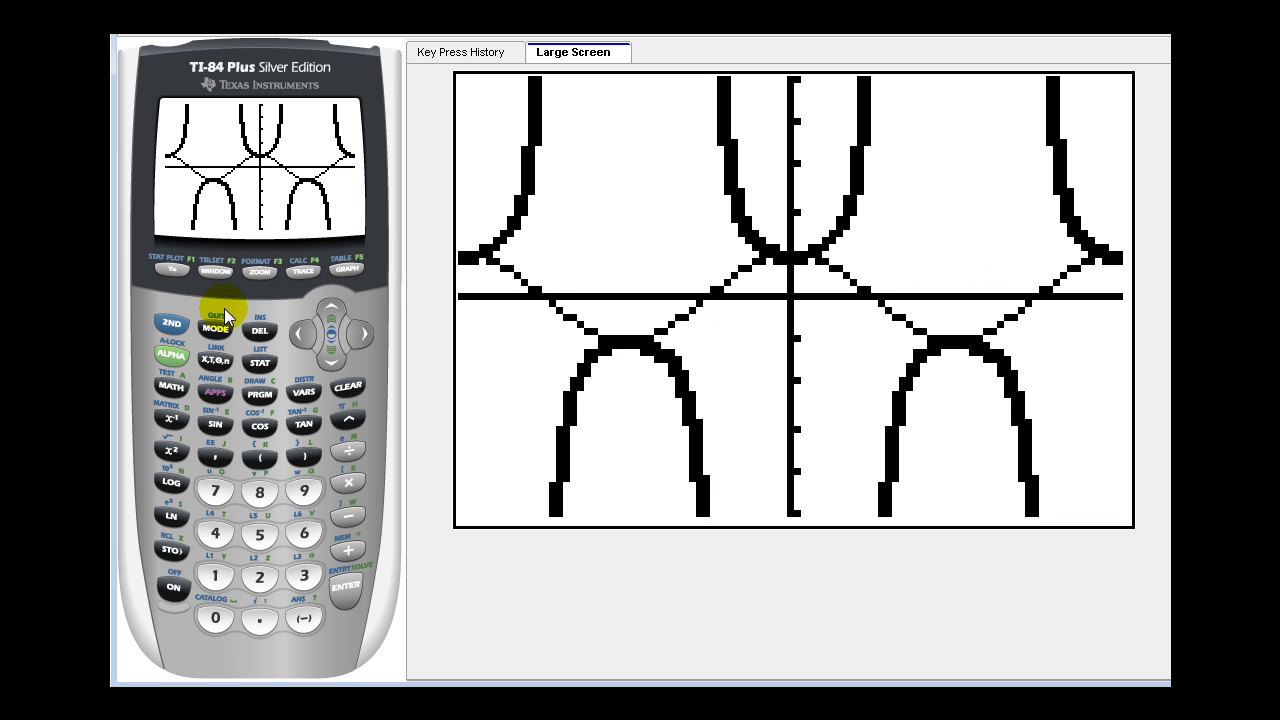
left_click(172, 323)
left_click(350, 270)
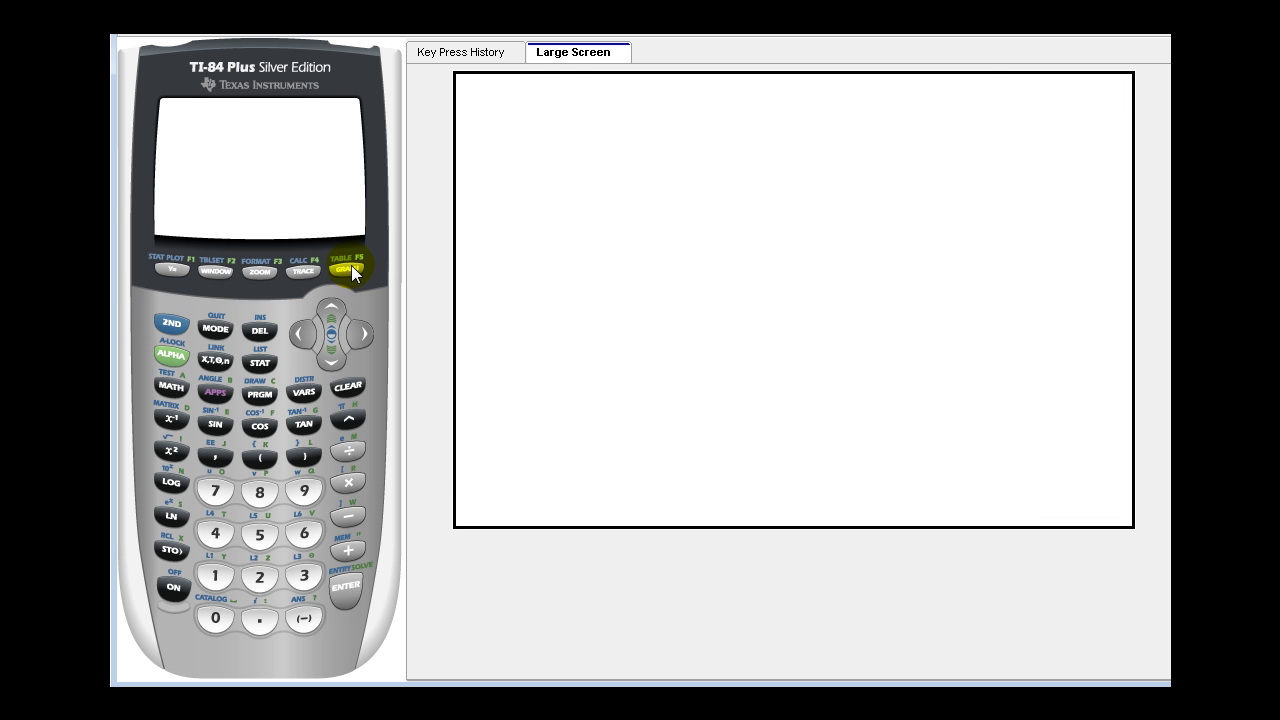